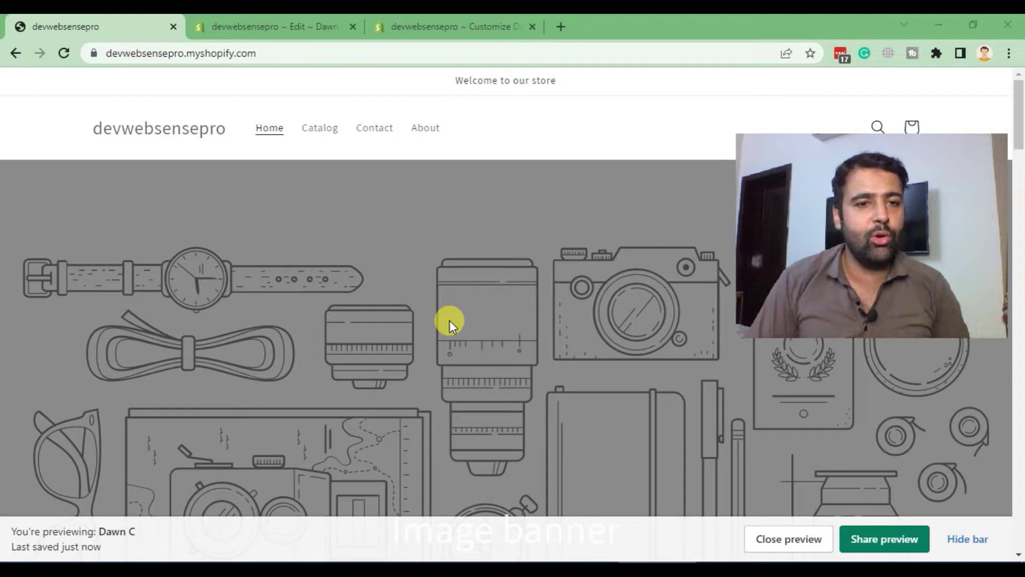
scroll(452, 319, down, 2)
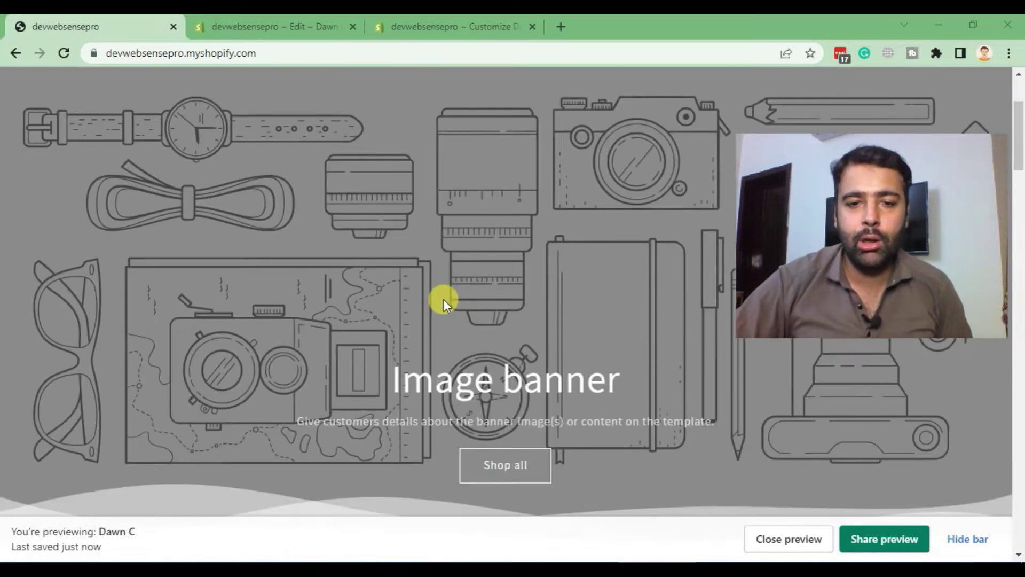
scroll(443, 299, down, 2)
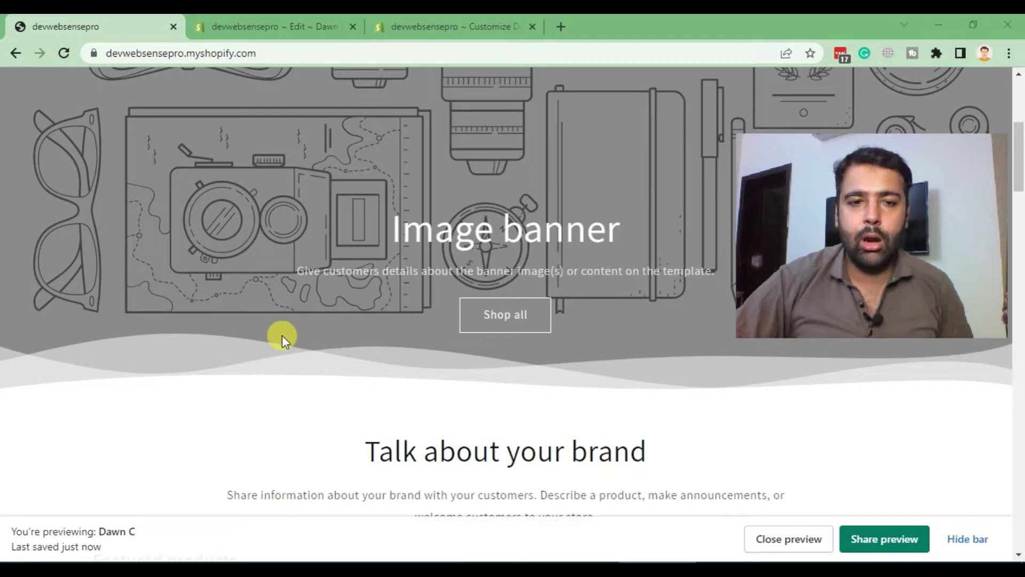
scroll(284, 275, up, 2)
scroll(156, 336, down, 2)
scroll(308, 325, up, 2)
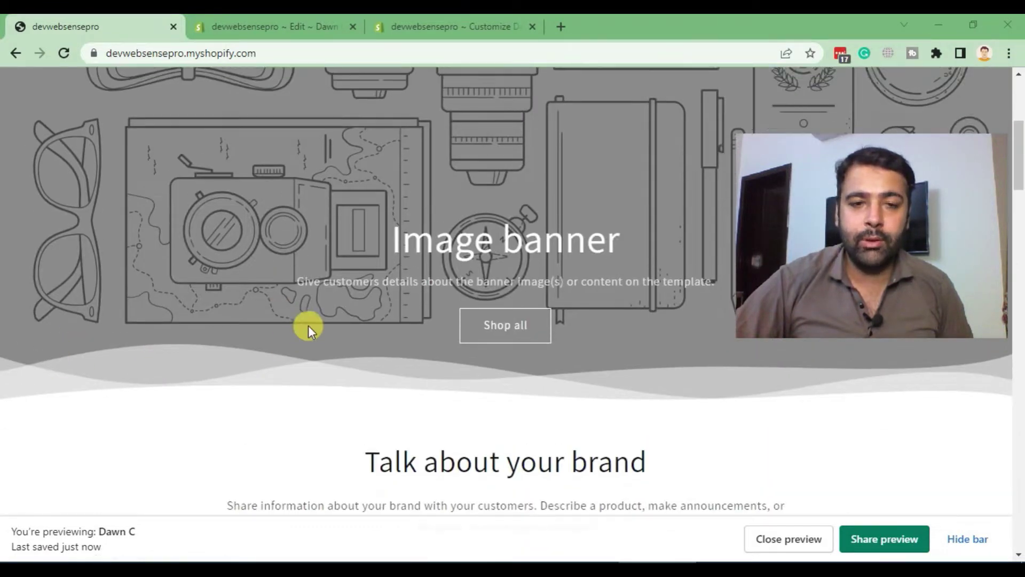
scroll(306, 295, down, 4)
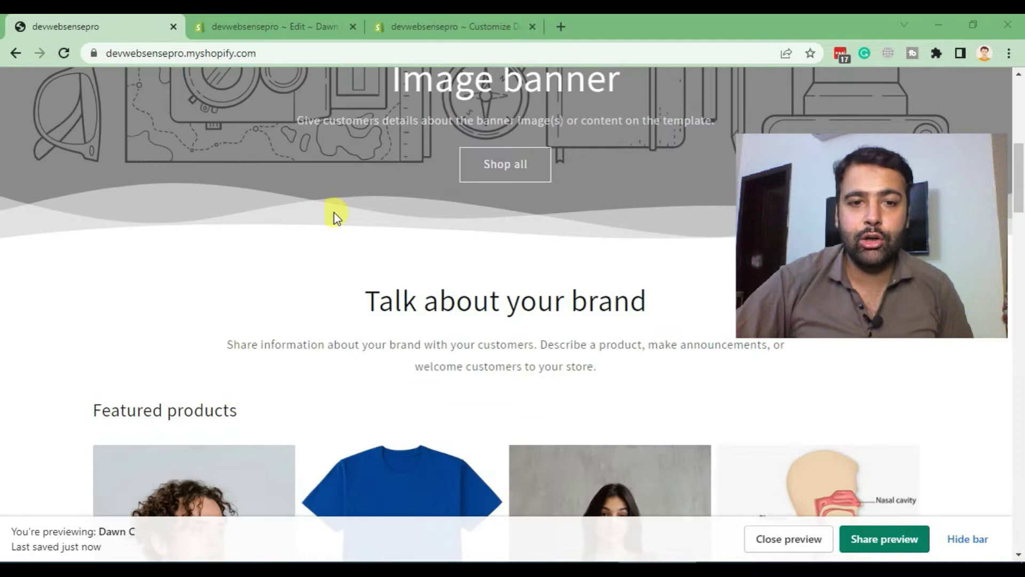
scroll(248, 216, up, 3)
scroll(228, 265, down, 2)
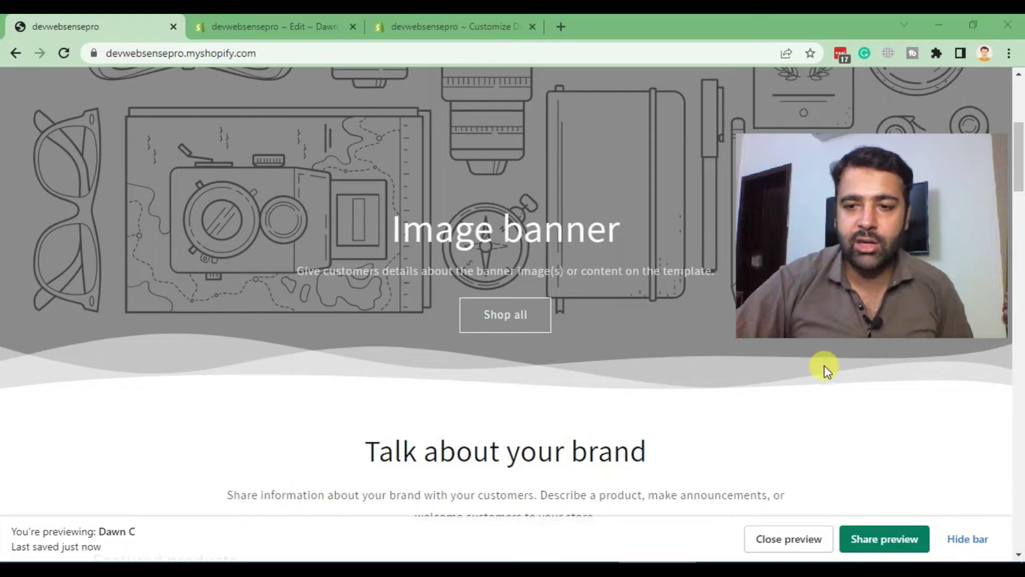
scroll(241, 242, up, 2)
scroll(238, 247, down, 3)
scroll(229, 256, up, 5)
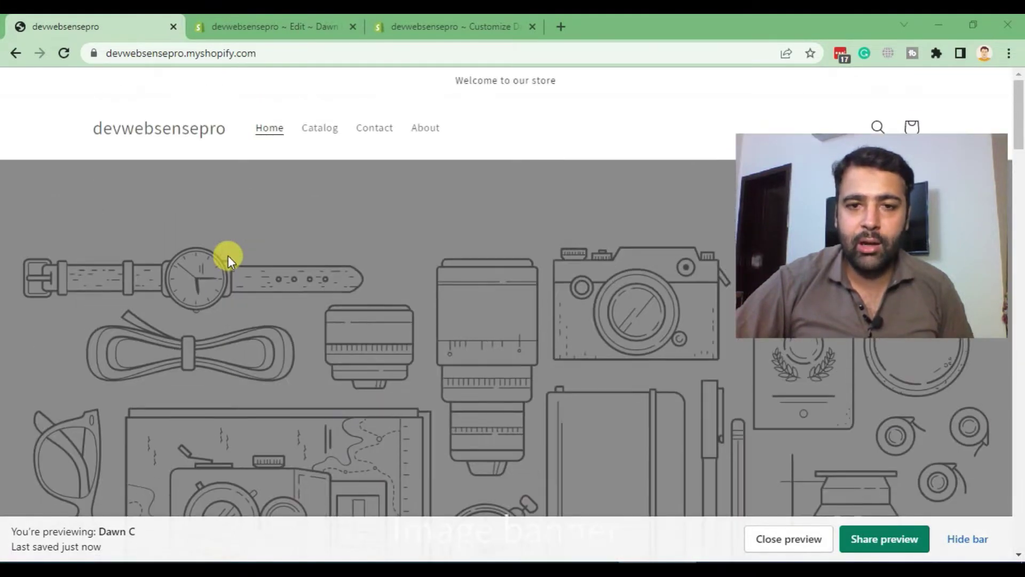
scroll(229, 256, down, 4)
scroll(228, 255, up, 2)
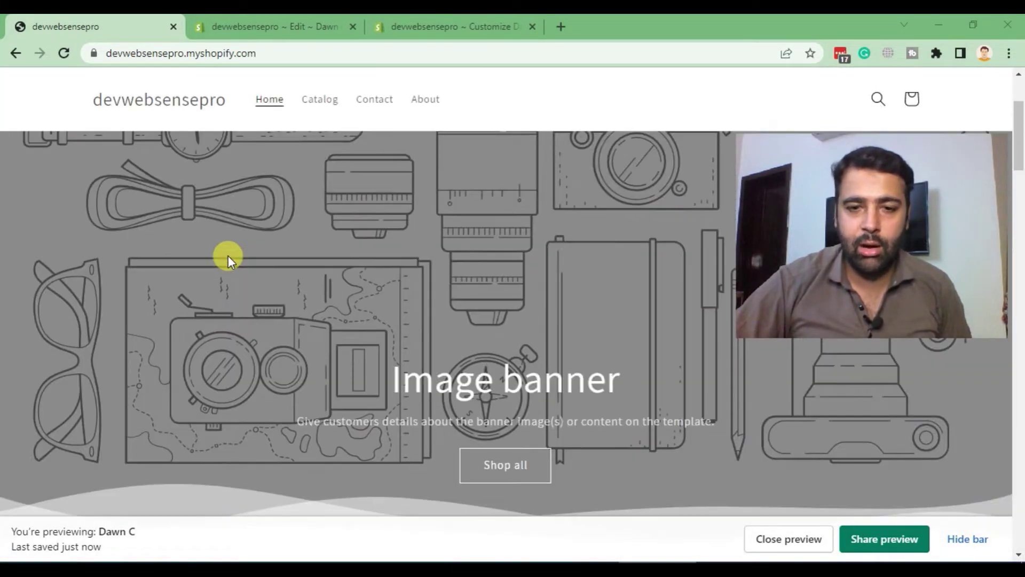
scroll(228, 256, down, 1)
scroll(229, 256, up, 2)
scroll(228, 255, up, 1)
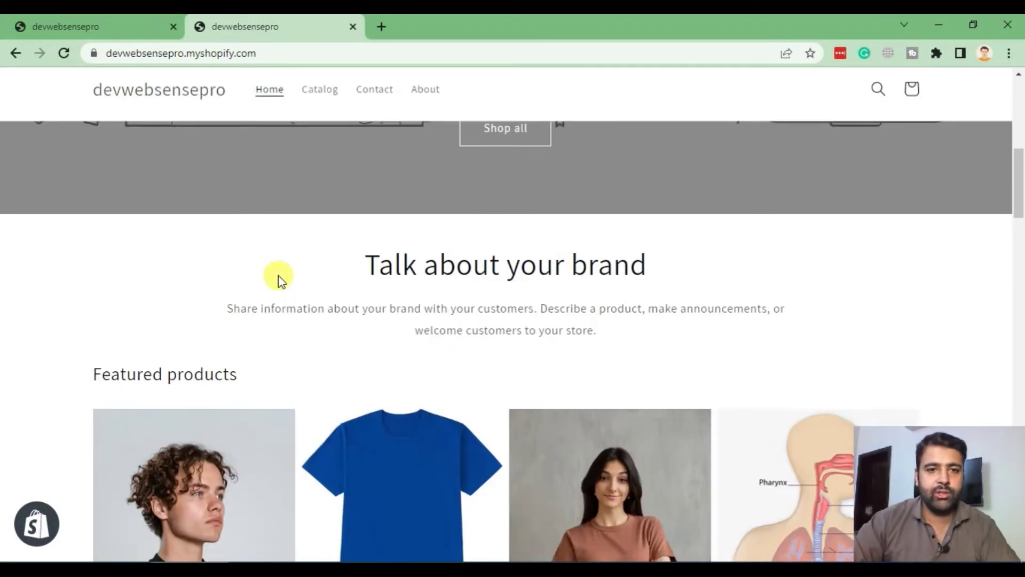
scroll(284, 279, up, 1)
scroll(236, 222, down, 1)
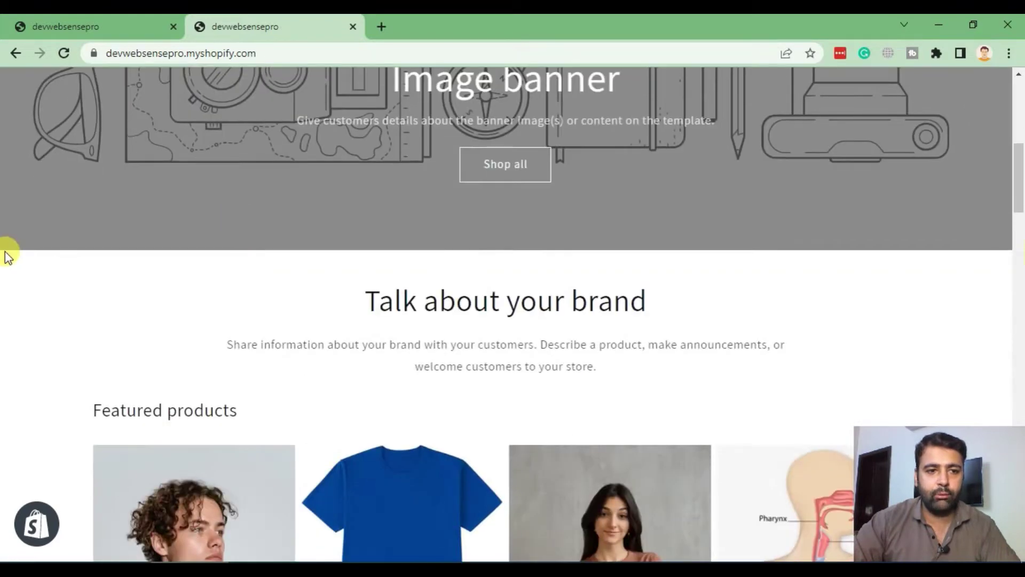
scroll(402, 253, up, 5)
scroll(355, 167, down, 4)
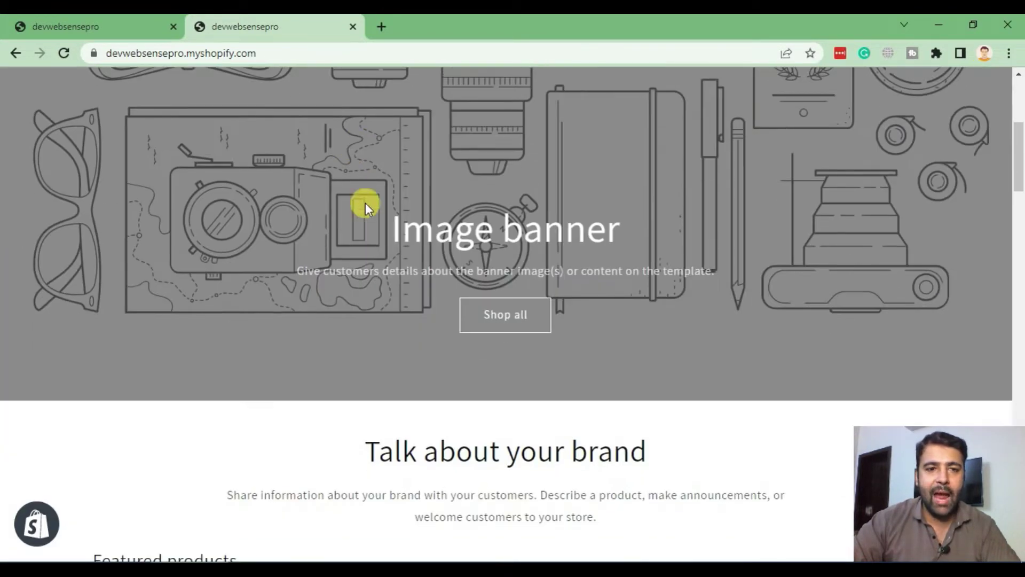
scroll(337, 308, up, 1)
scroll(372, 256, up, 3)
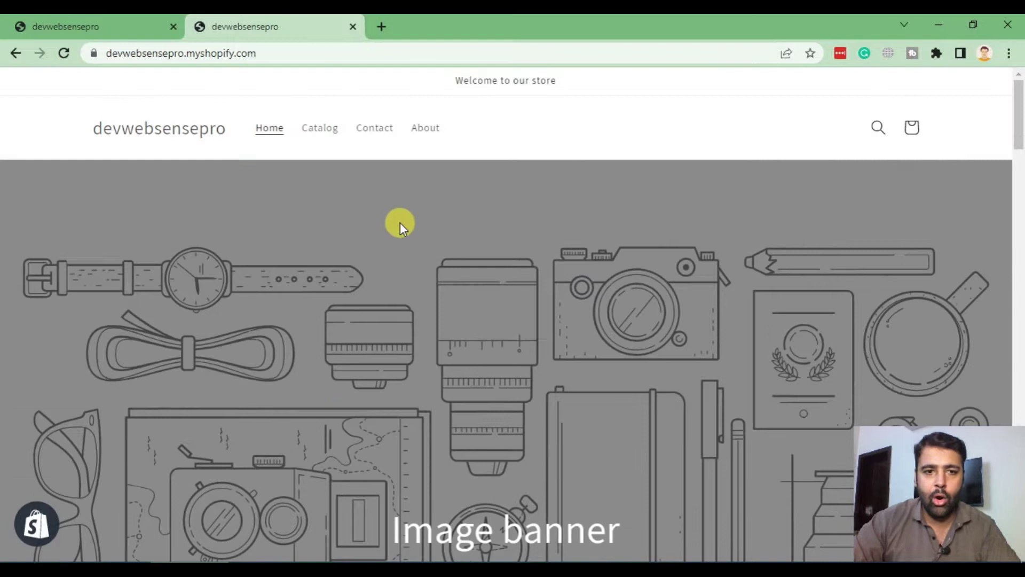
scroll(352, 245, down, 4)
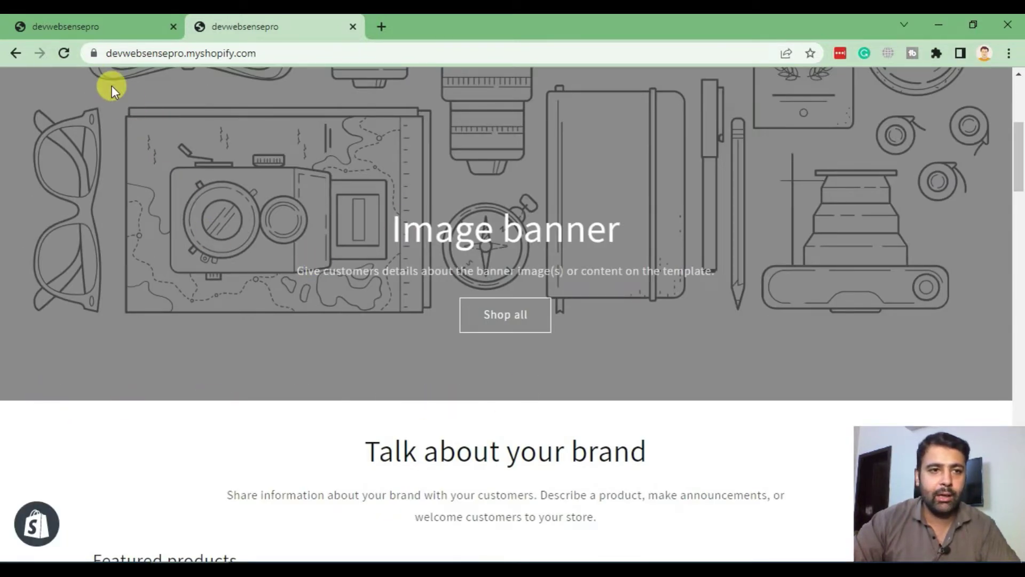
- Compare the preview's wavy divider with the live storefront's straight-edged image banner
click(94, 25)
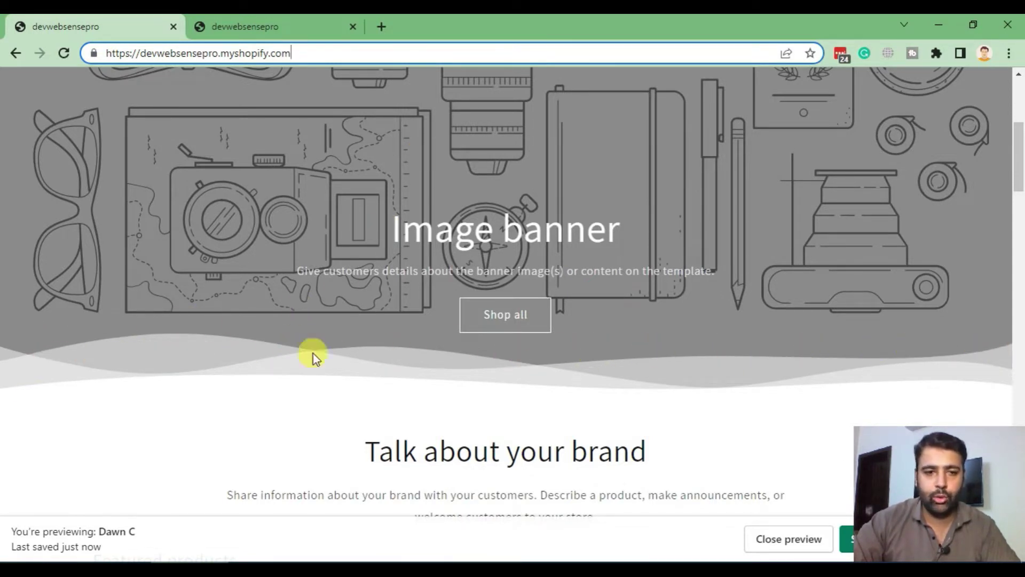
click(262, 24)
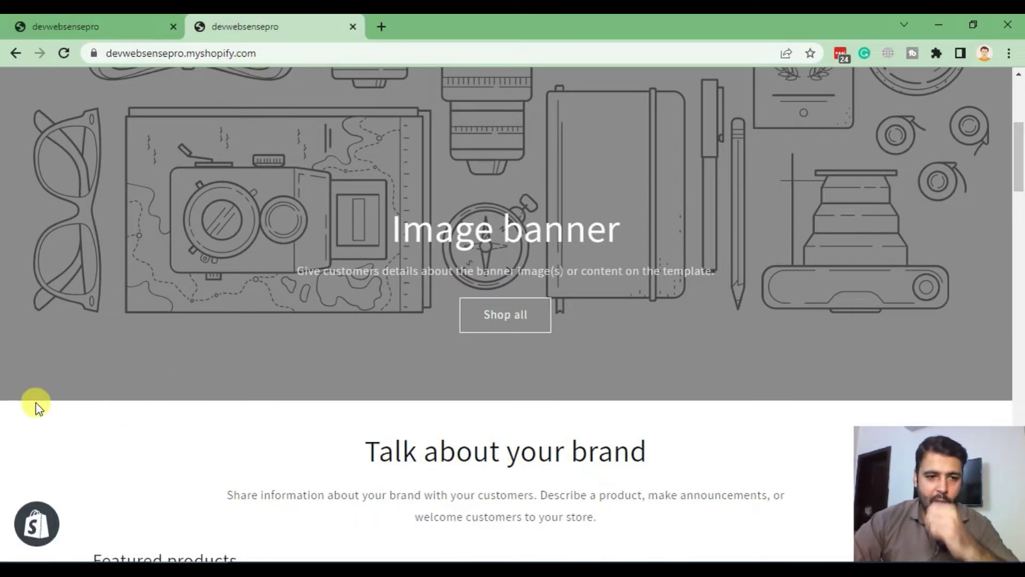
- Open DevTools on the live storefront and select the image banner's banner__content div
right_click(216, 334)
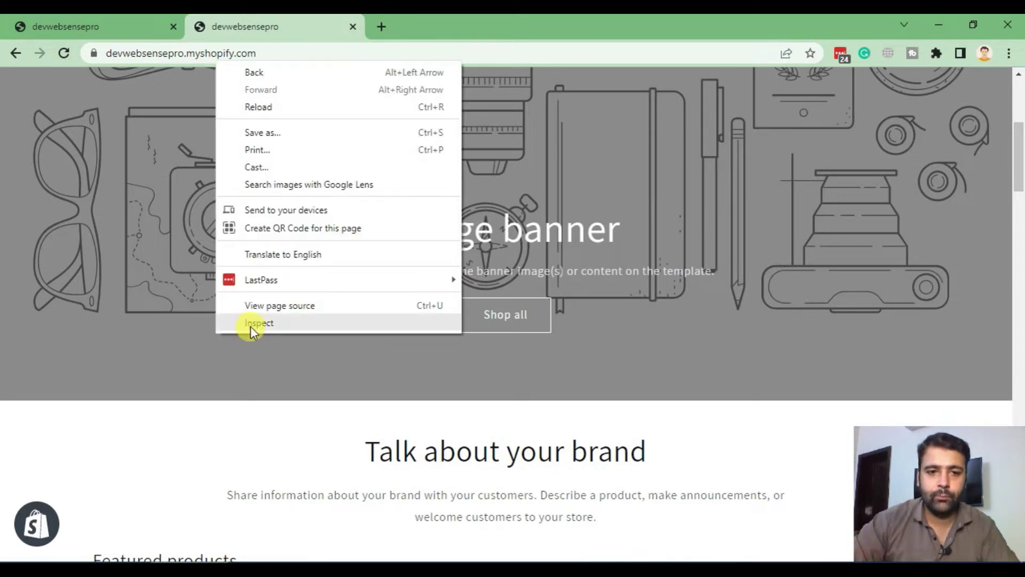
click(251, 323)
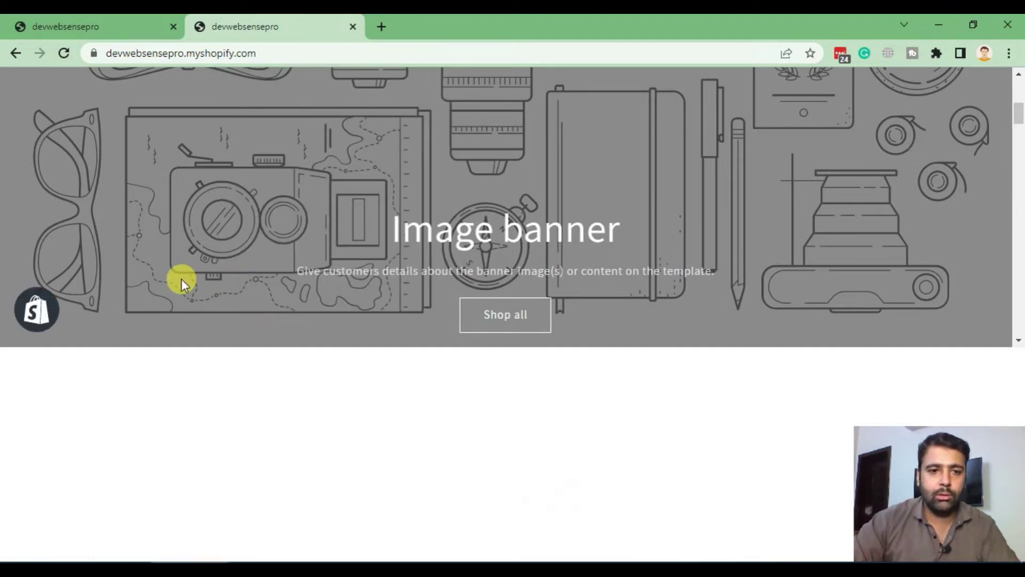
scroll(172, 188, down, 2)
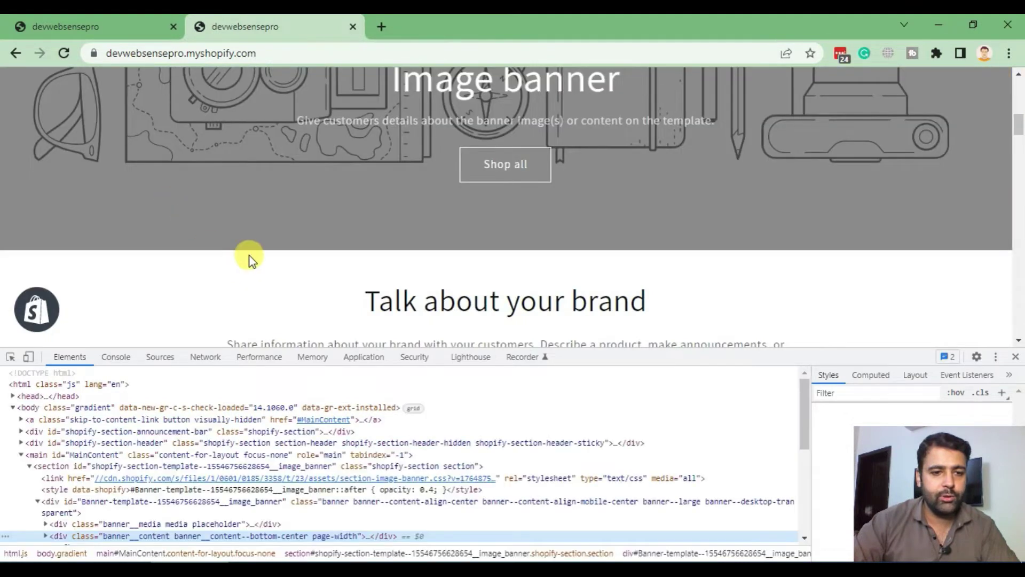
click(11, 365)
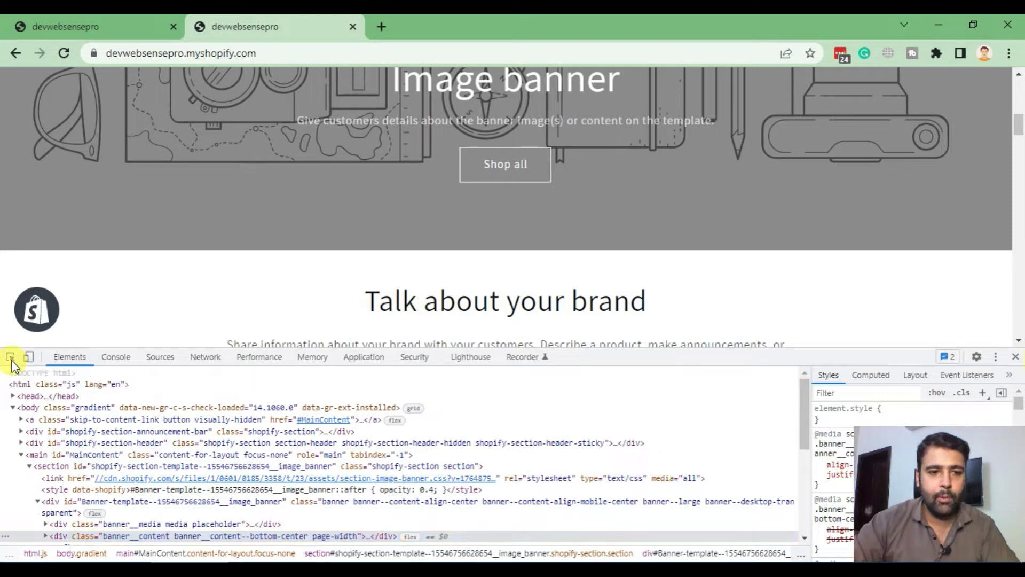
click(32, 311)
click(20, 357)
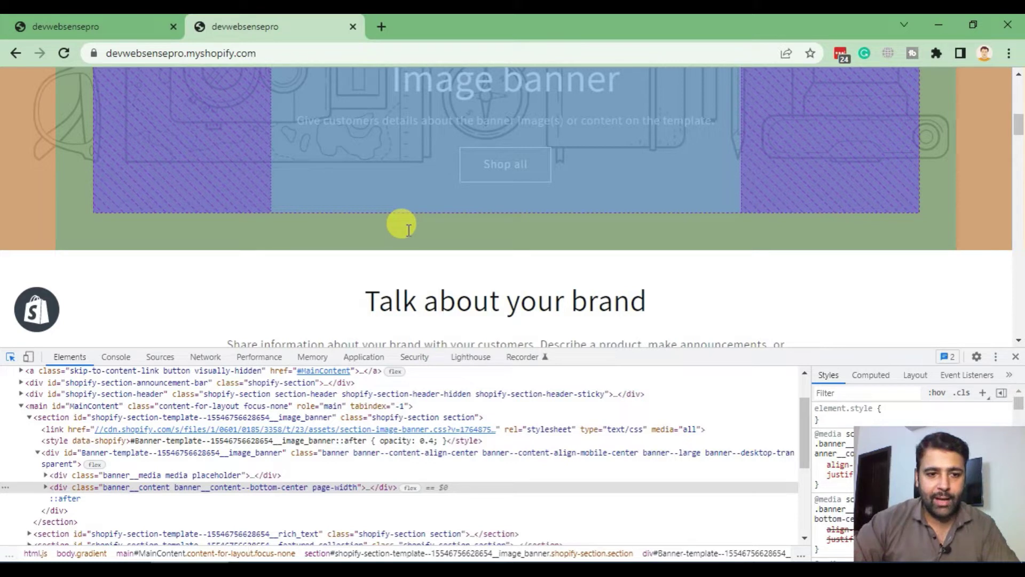
click(408, 230)
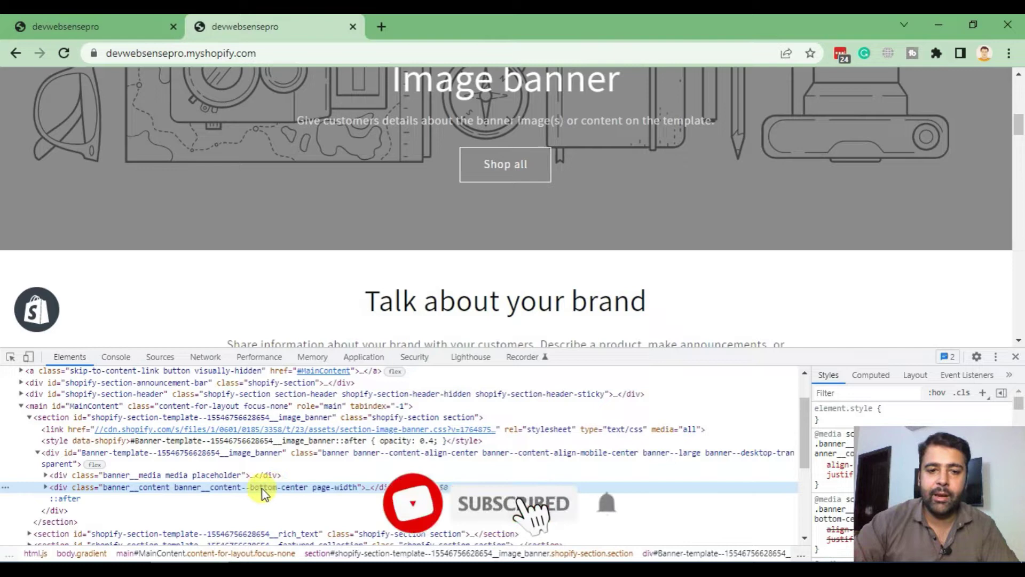
- Open the store's /admin in a new tab from the copied URL and go to Themes
double_click(226, 54)
key(ctrl+a)
key(ctrl+c)
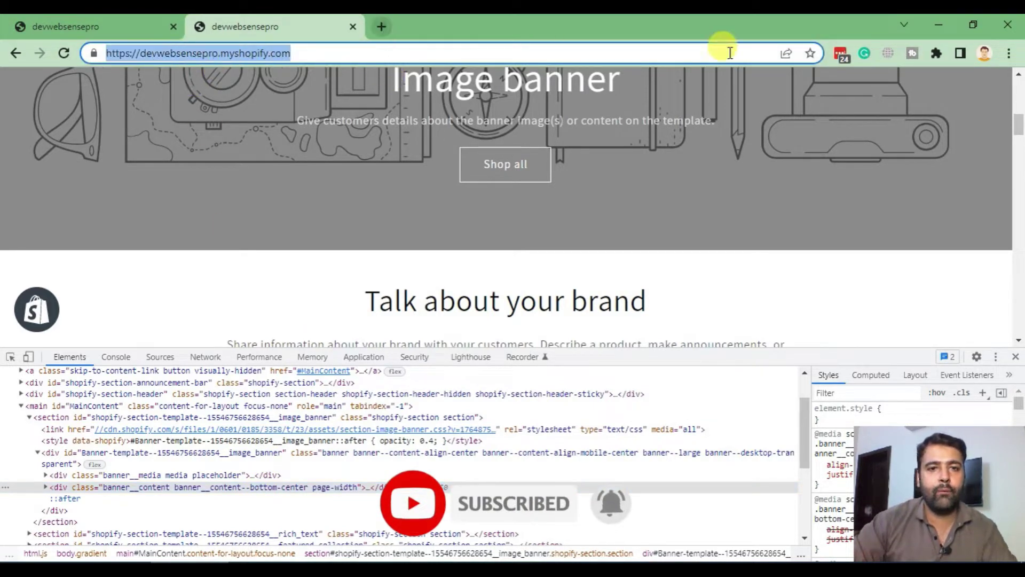
key(ctrl+t)
key(ctrl+v)
text(admin)
key(Return)
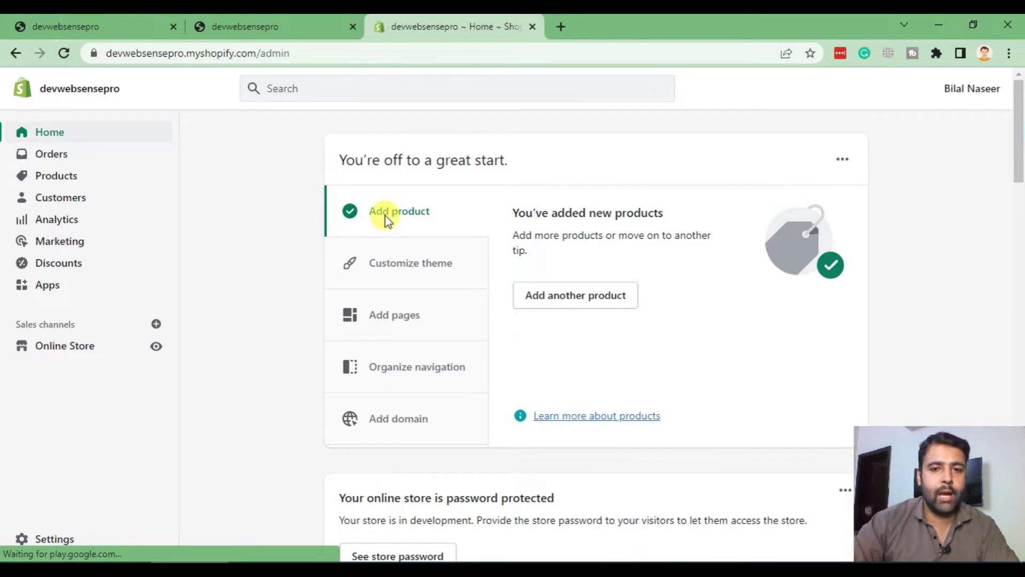
click(46, 344)
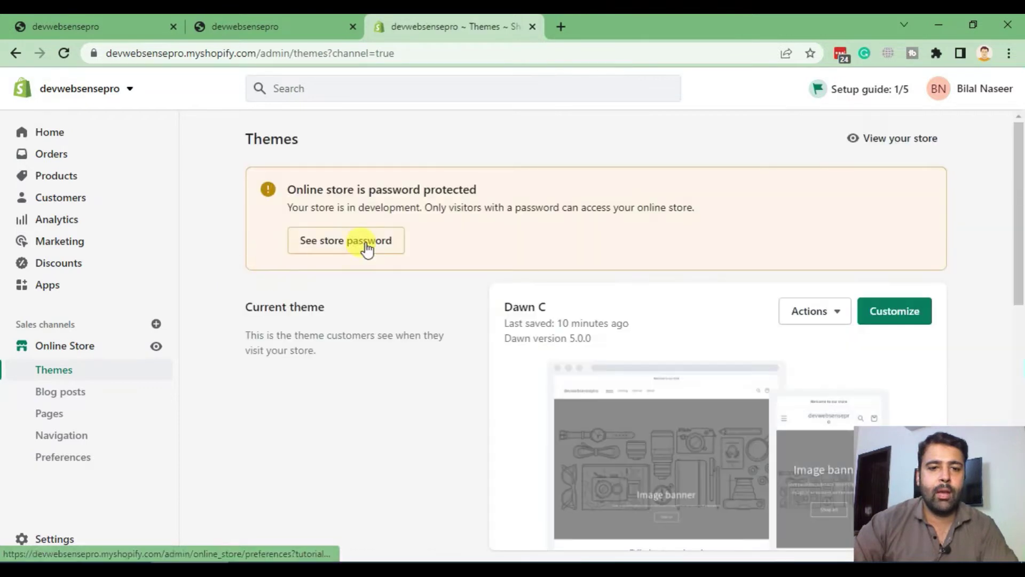
scroll(401, 265, down, 3)
scroll(427, 276, up, 1)
- Highlight the current theme name Dawn C and version 5.0.0, and open its Actions menu
click(824, 155)
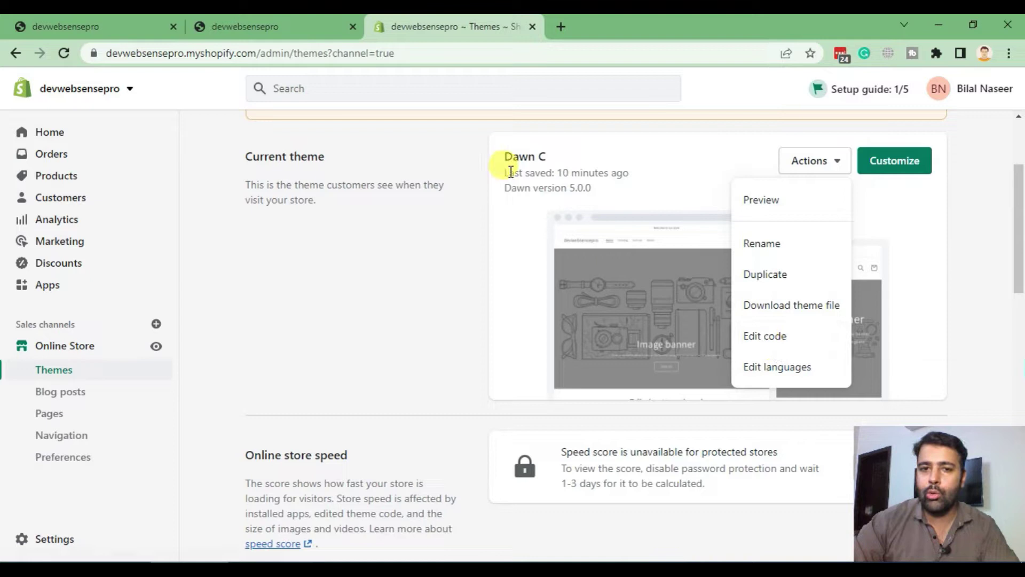
drag(503, 156, 535, 156)
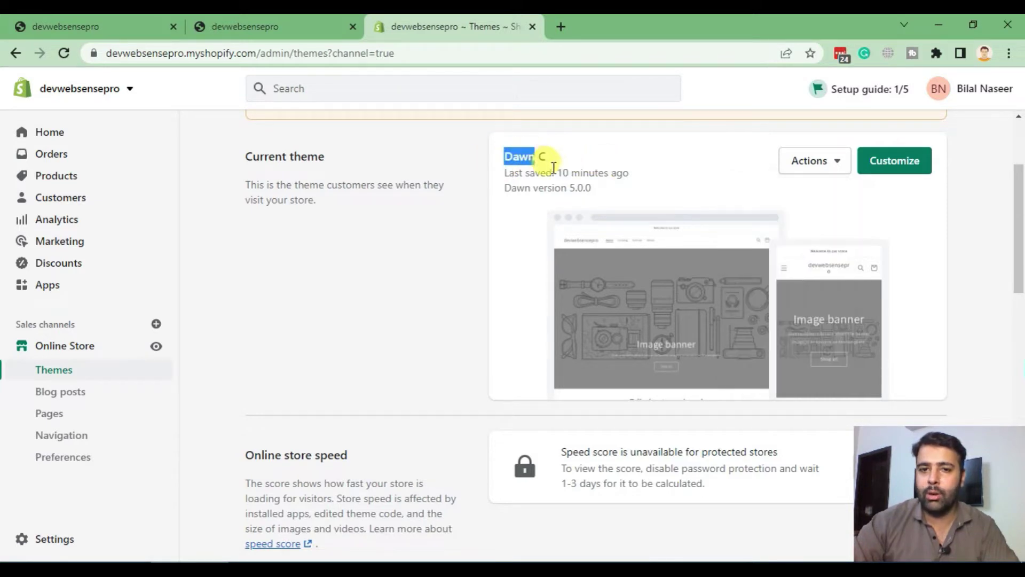
double_click(544, 156)
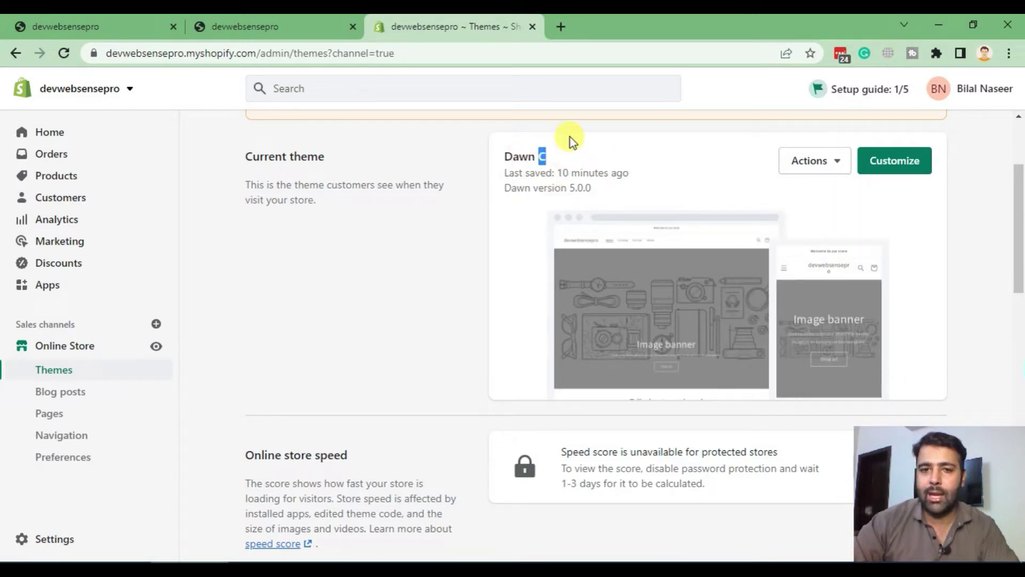
scroll(475, 253, down, 1)
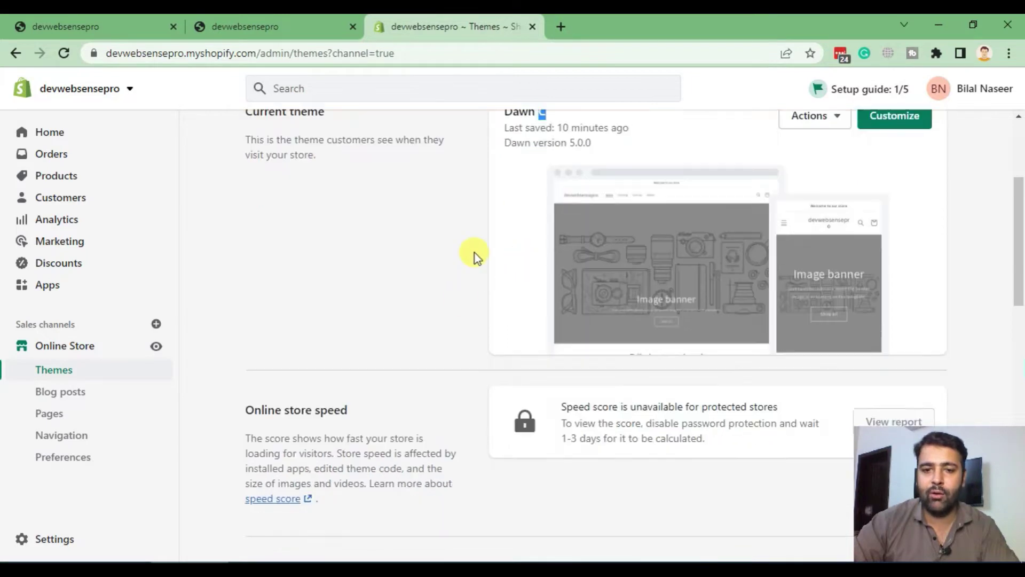
scroll(476, 253, down, 3)
scroll(584, 320, down, 5)
scroll(596, 380, down, 1)
scroll(596, 381, up, 10)
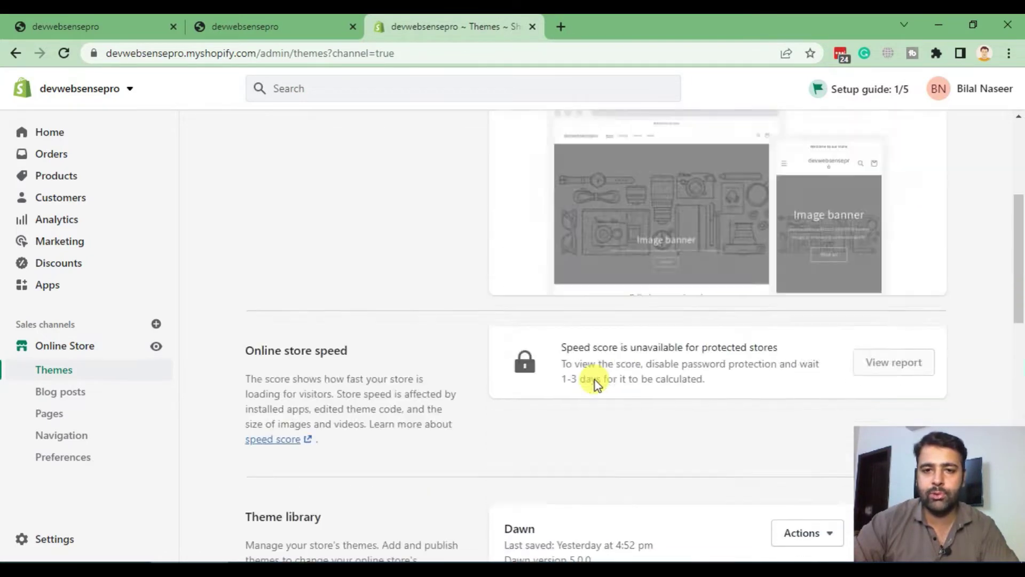
scroll(596, 380, up, 5)
click(595, 321)
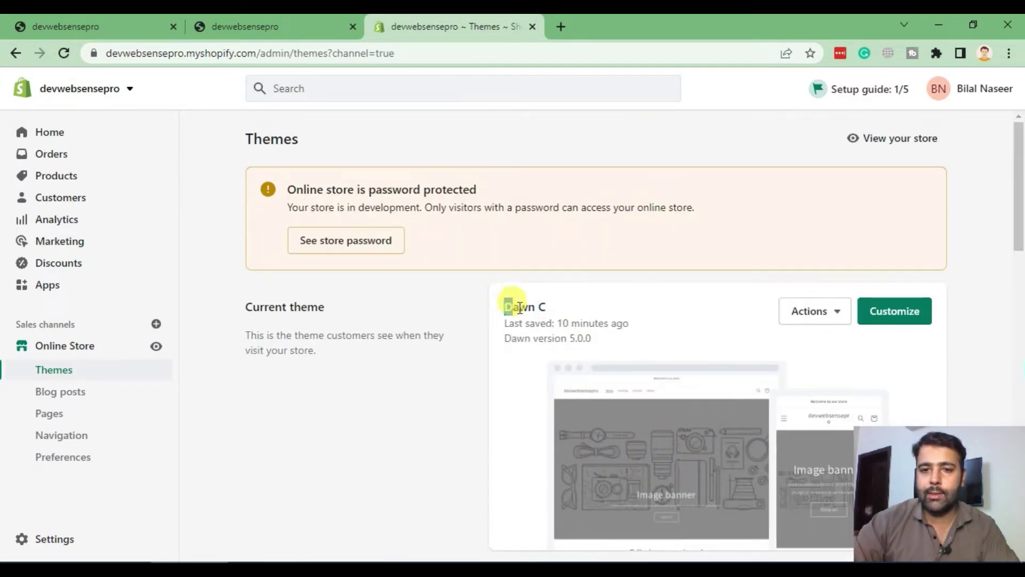
drag(520, 306, 552, 321)
drag(503, 343, 592, 338)
click(606, 339)
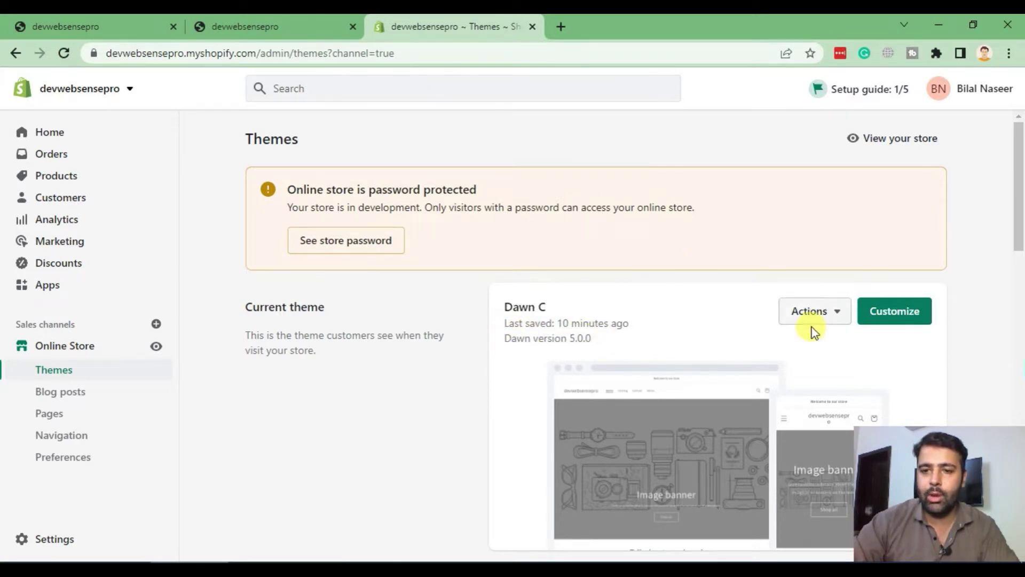
click(812, 316)
- Open Dawn C's code at image-banner.liquid, then return to the storefront tab with DevTools
click(761, 488)
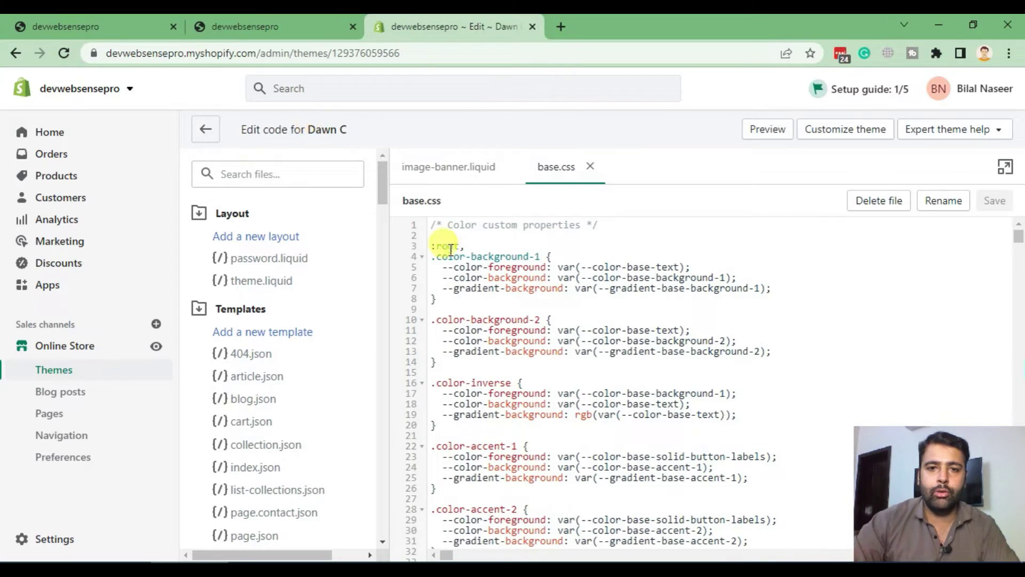
click(447, 172)
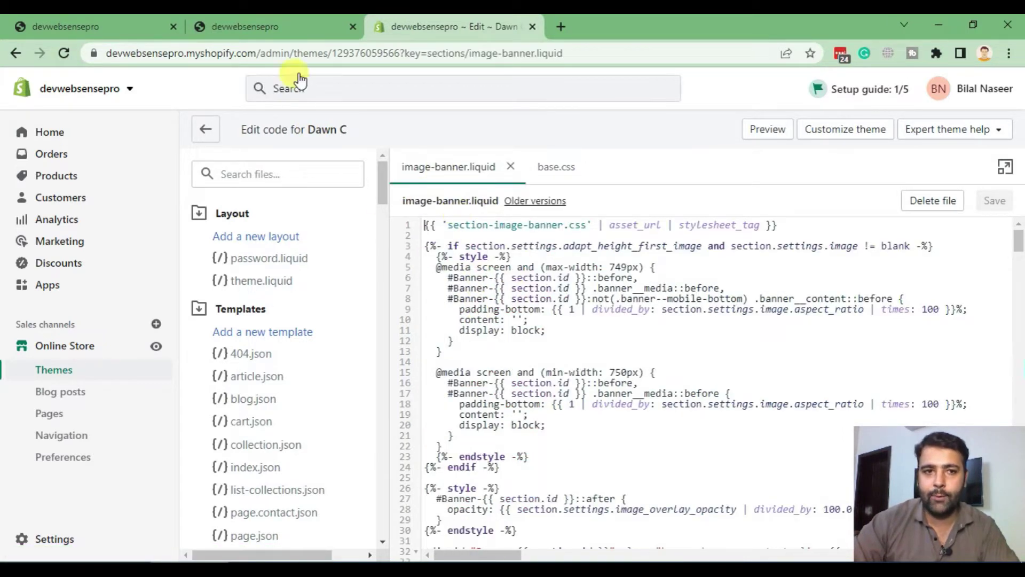
click(266, 26)
scroll(162, 214, up, 2)
scroll(354, 220, up, 1)
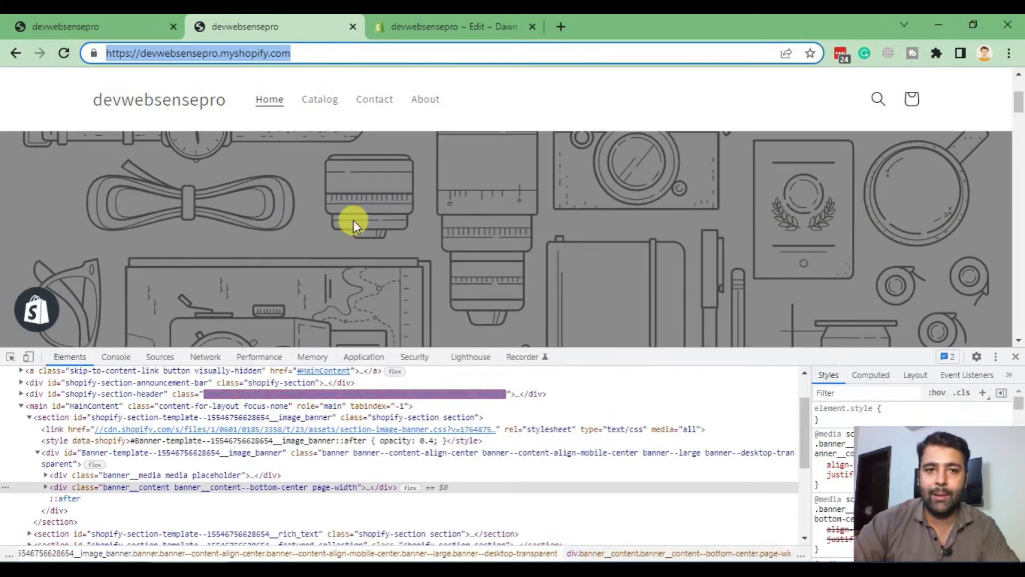
scroll(351, 223, down, 2)
scroll(351, 223, up, 2)
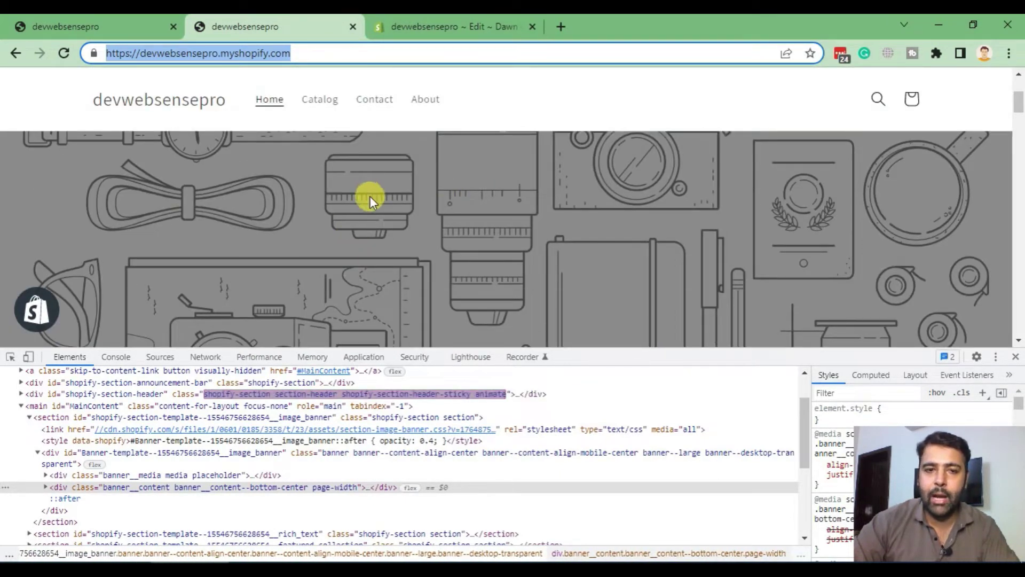
scroll(371, 196, down, 3)
scroll(310, 153, up, 3)
- Switch back to the Shopify admin tab
click(439, 27)
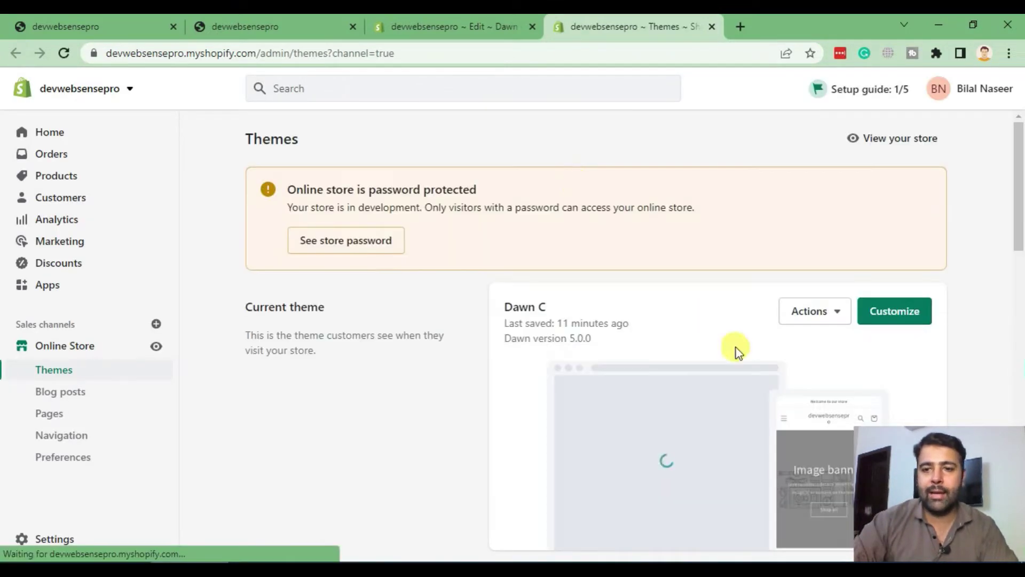
click(896, 312)
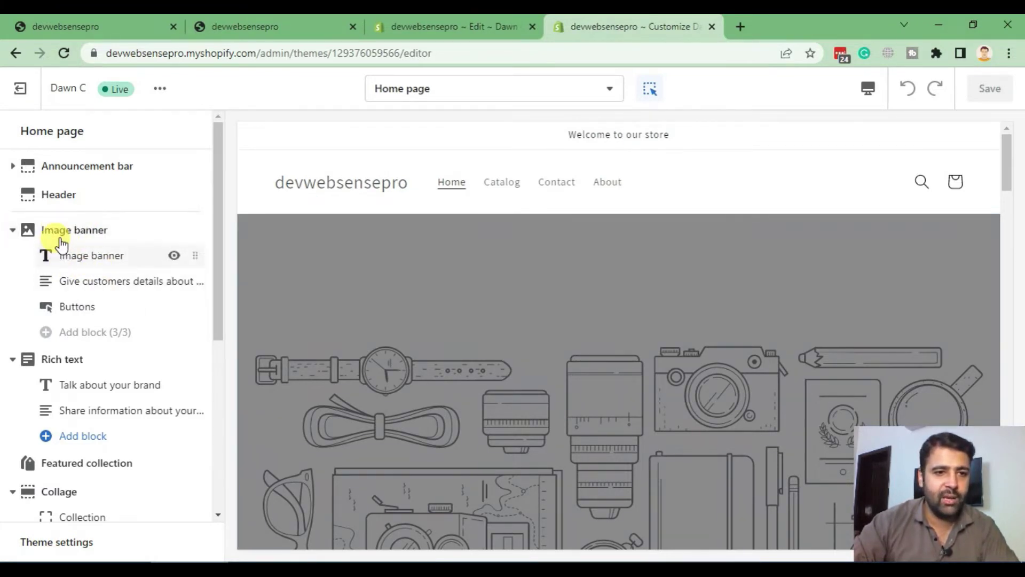
mouse_move(297, 210)
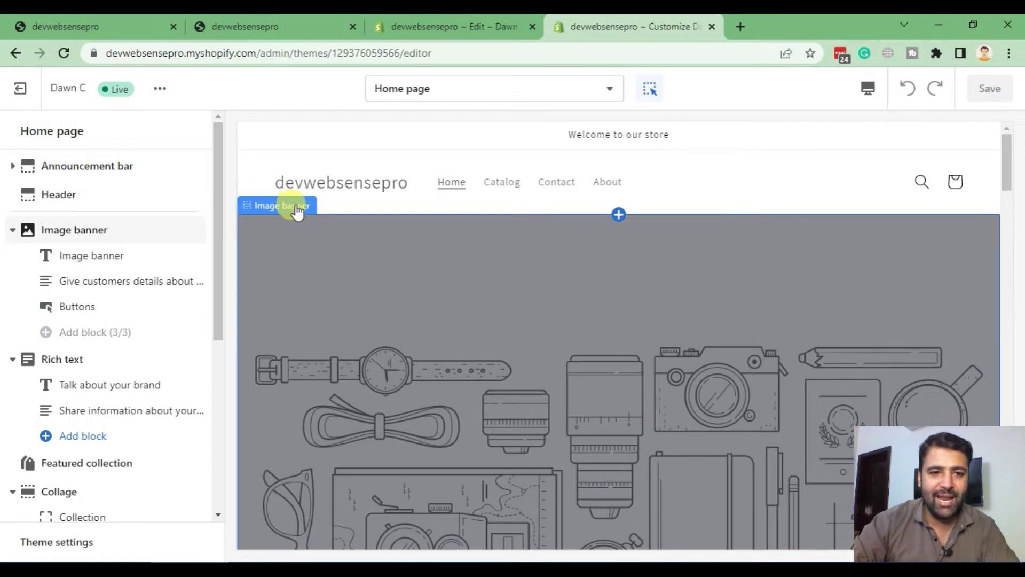
scroll(156, 277, down, 1)
scroll(110, 257, down, 1)
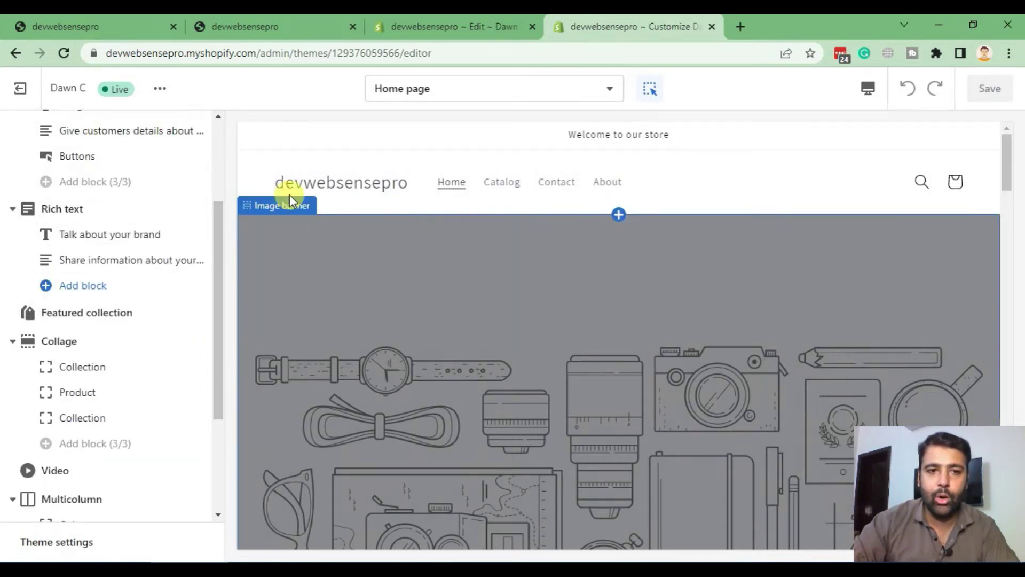
click(446, 31)
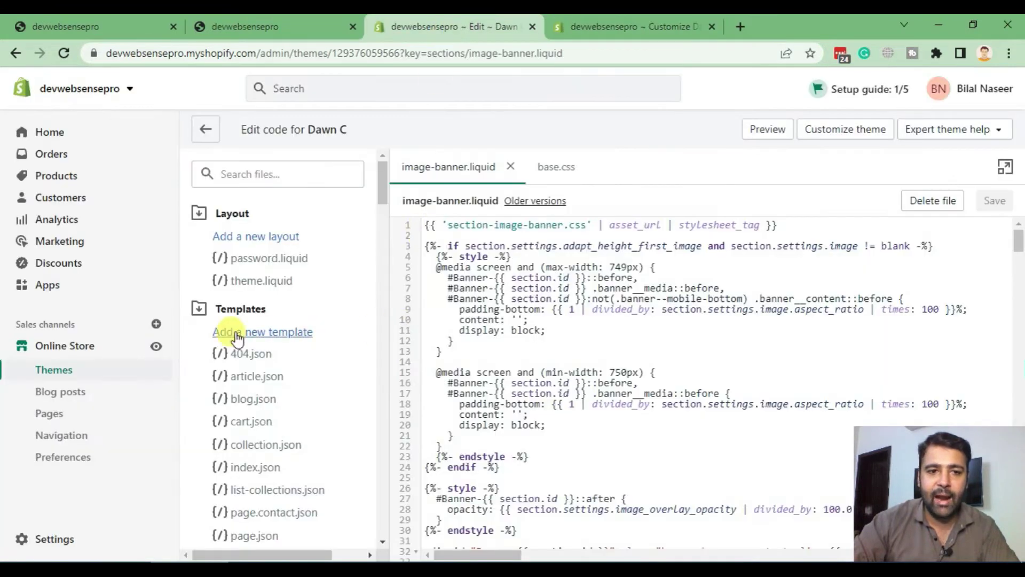
click(264, 174)
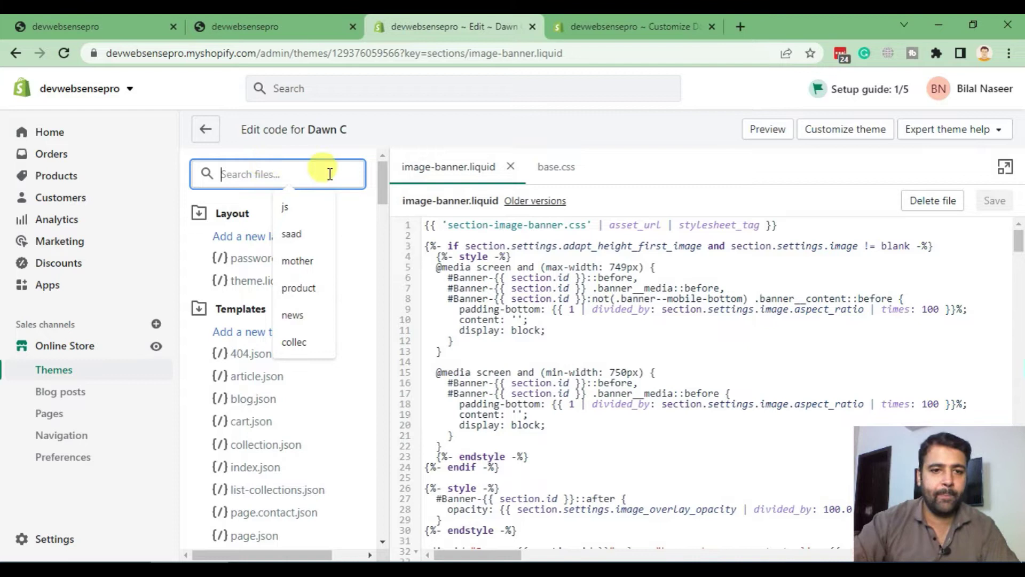
text(image)
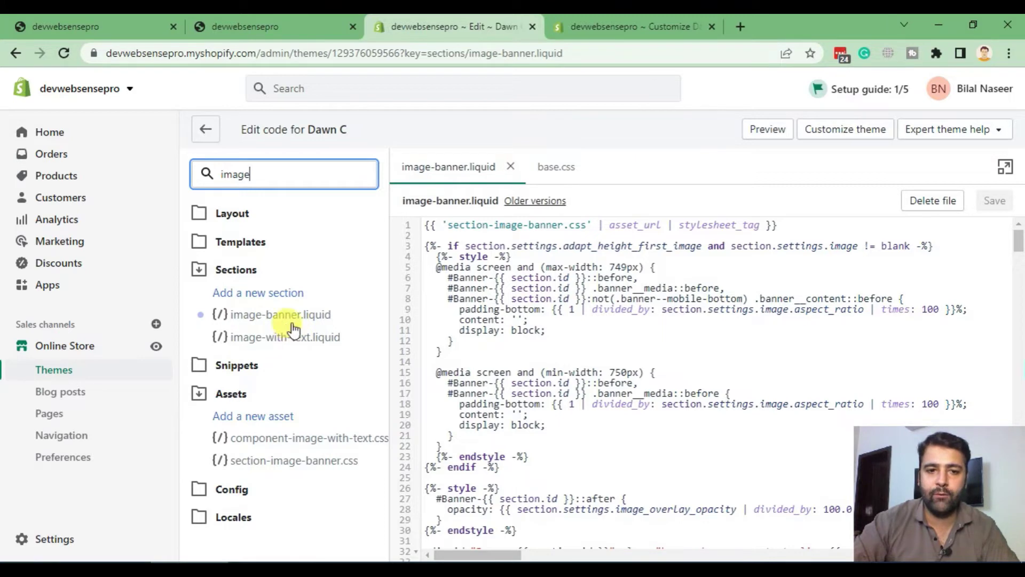
- Browse the customizer's sections and change the code editor's file search to 'featured'
click(621, 25)
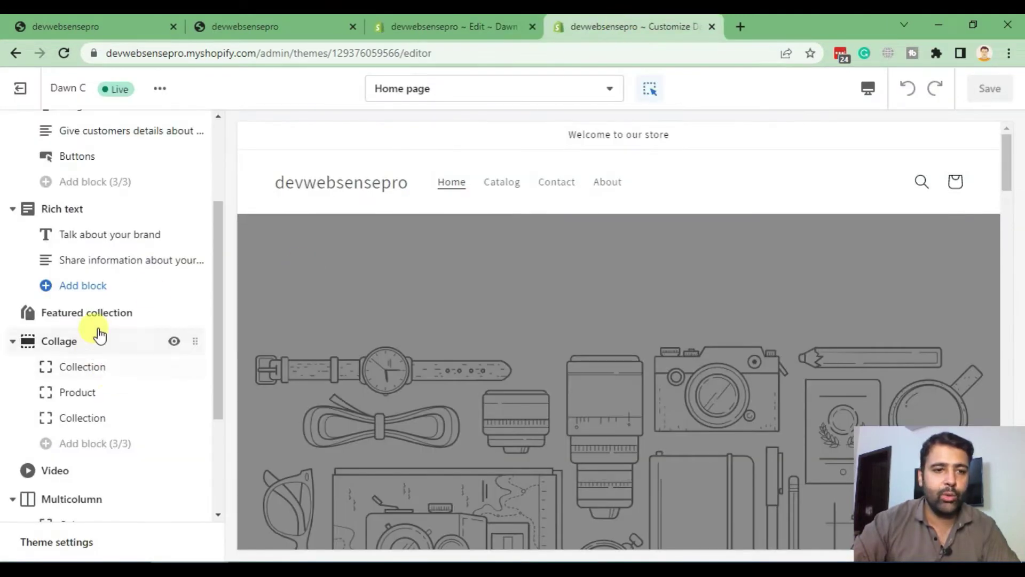
scroll(116, 256, down, 2)
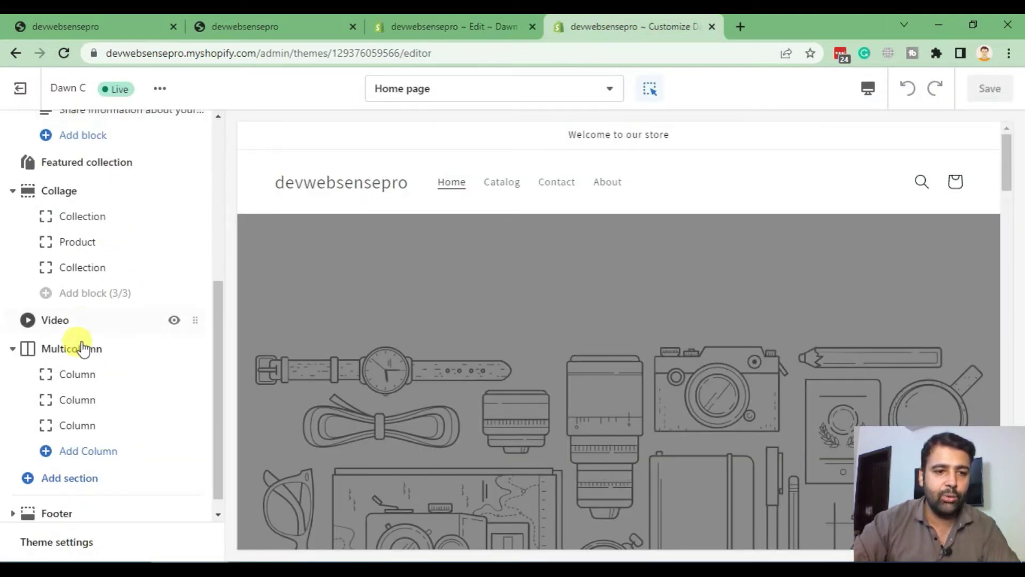
scroll(81, 346, down, 1)
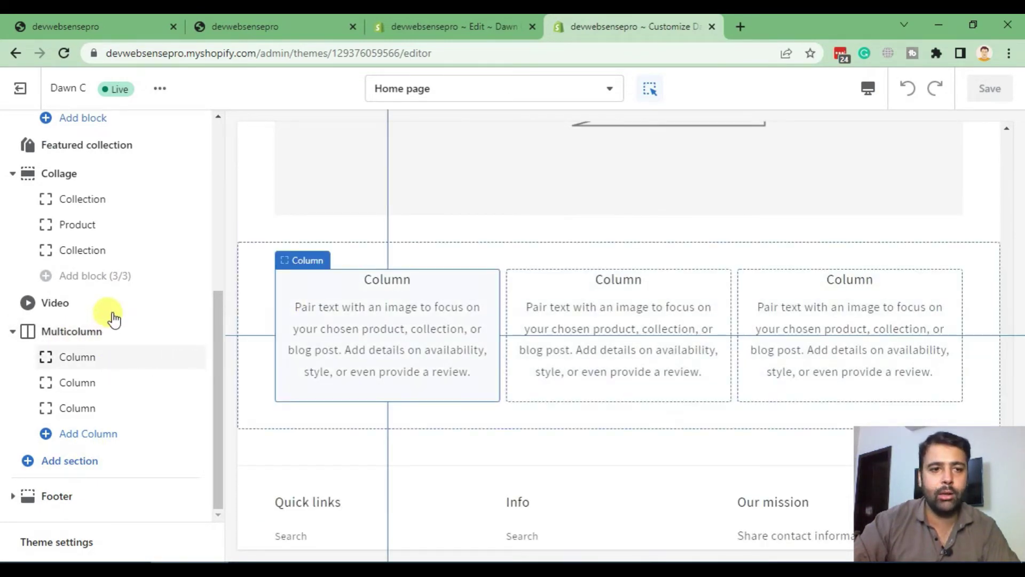
scroll(112, 318, up, 2)
scroll(97, 337, up, 2)
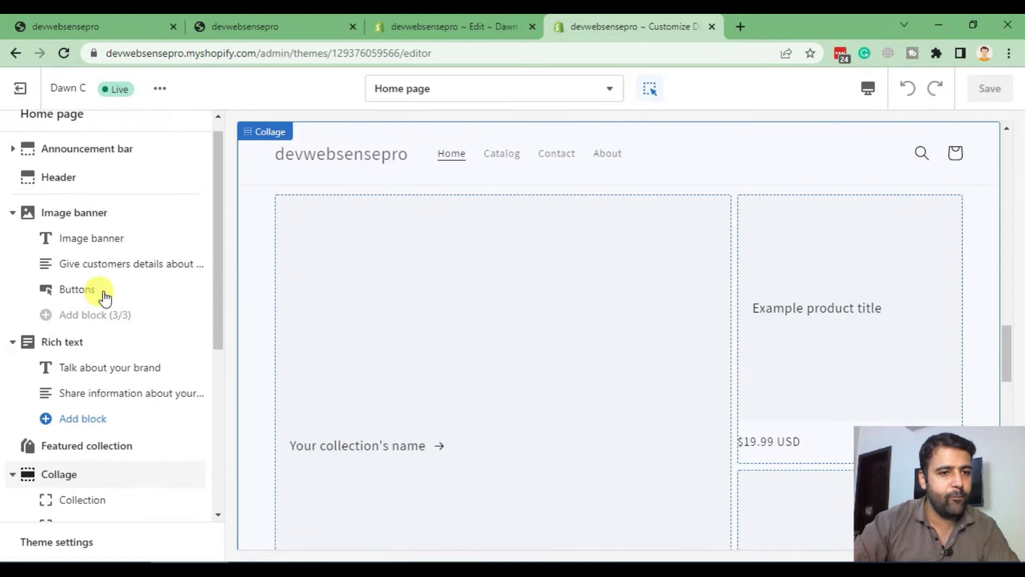
click(465, 29)
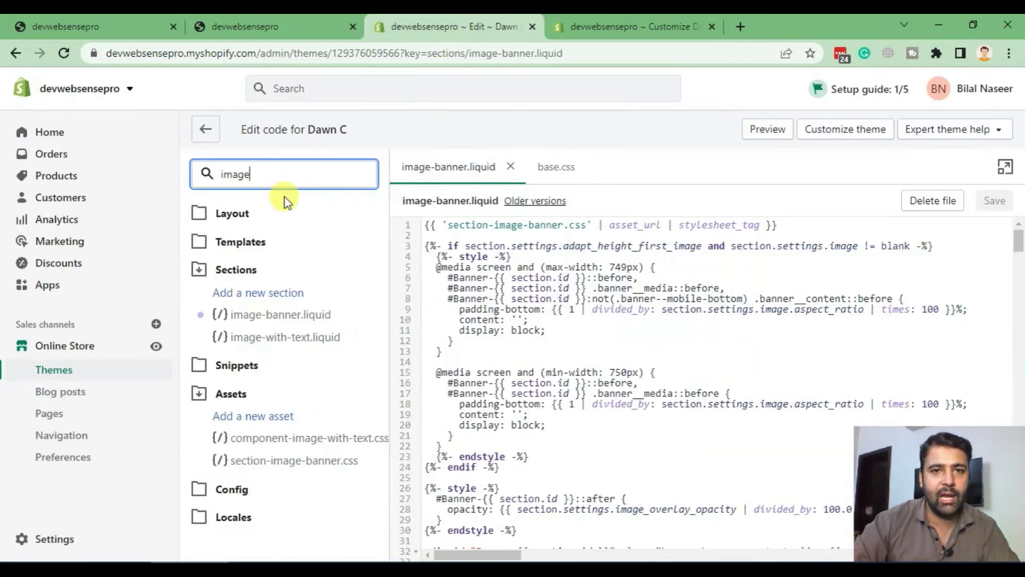
double_click(224, 173)
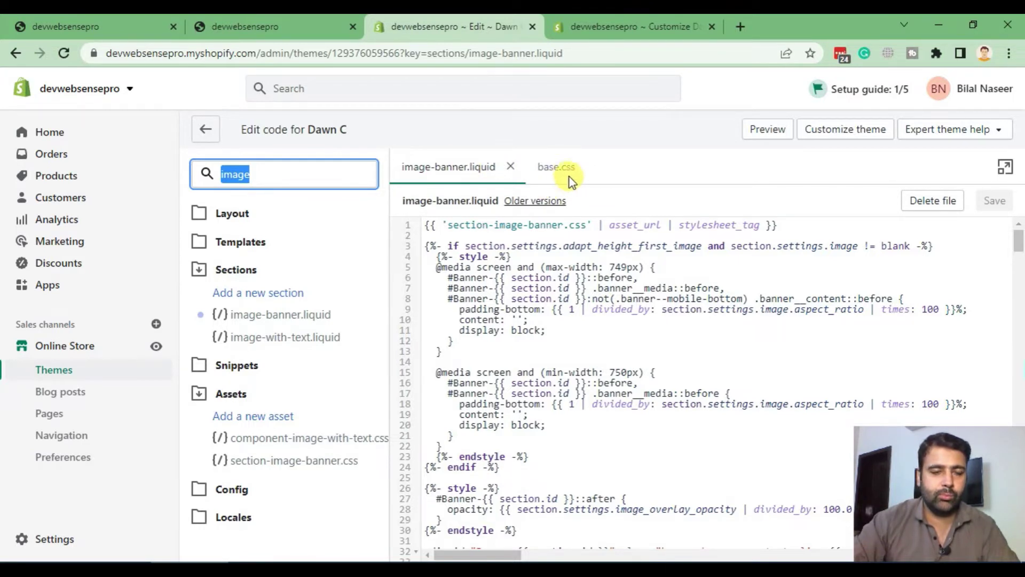
text(featured)
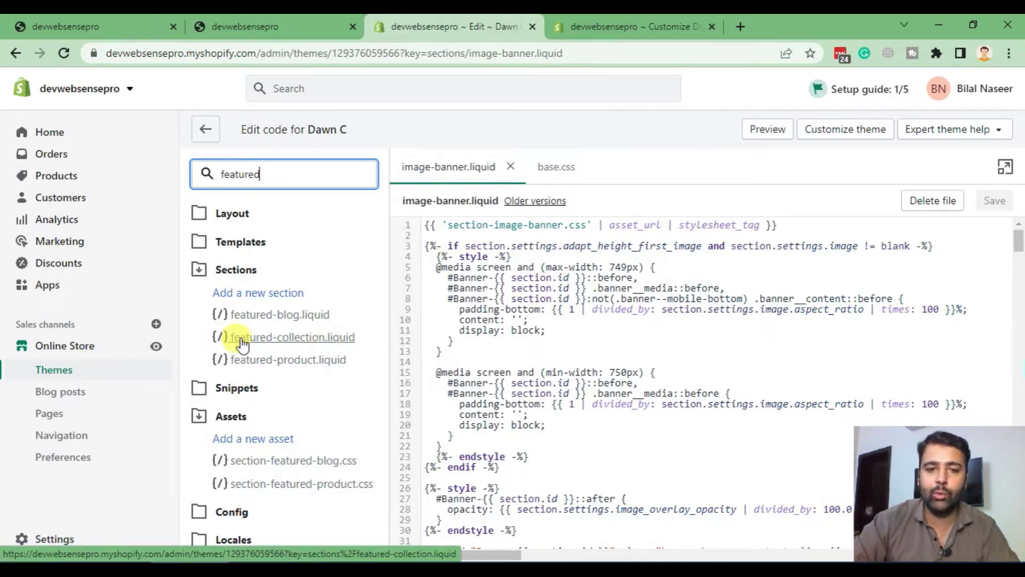
click(609, 27)
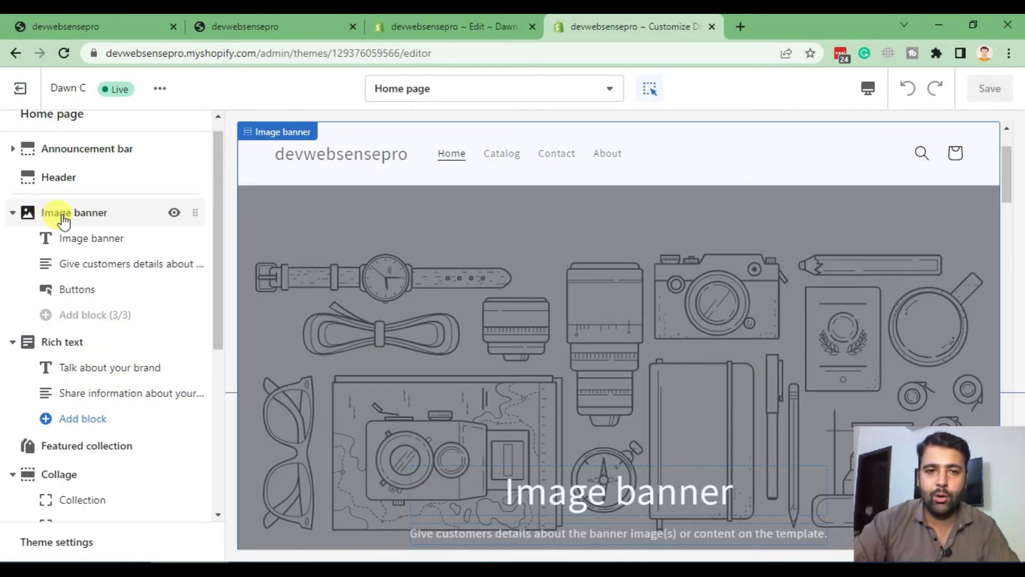
scroll(447, 302, down, 2)
scroll(473, 361, down, 2)
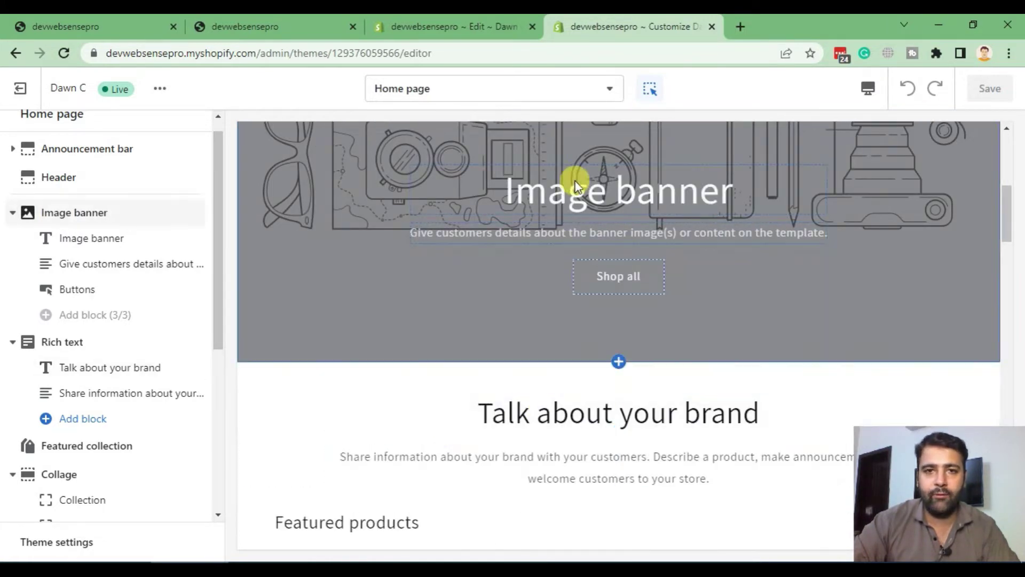
click(417, 25)
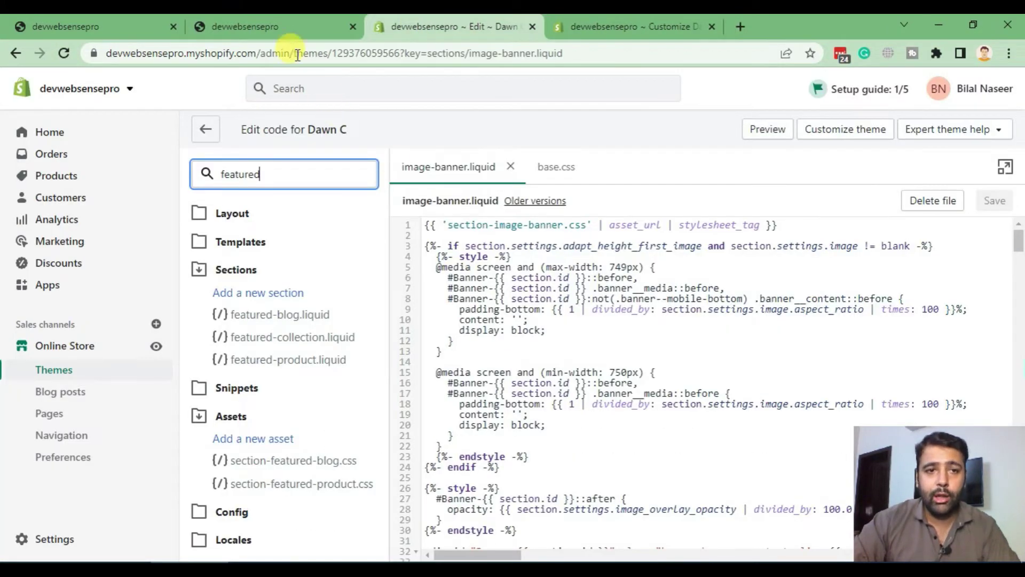
- Pick the storefront banner in DevTools and select the banner__content class name in Elements
click(265, 26)
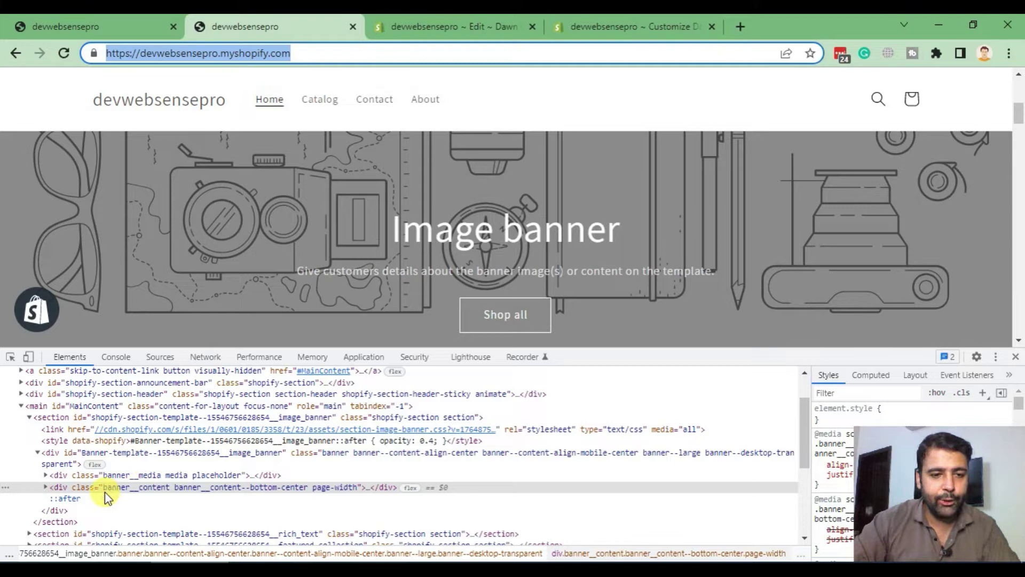
click(10, 357)
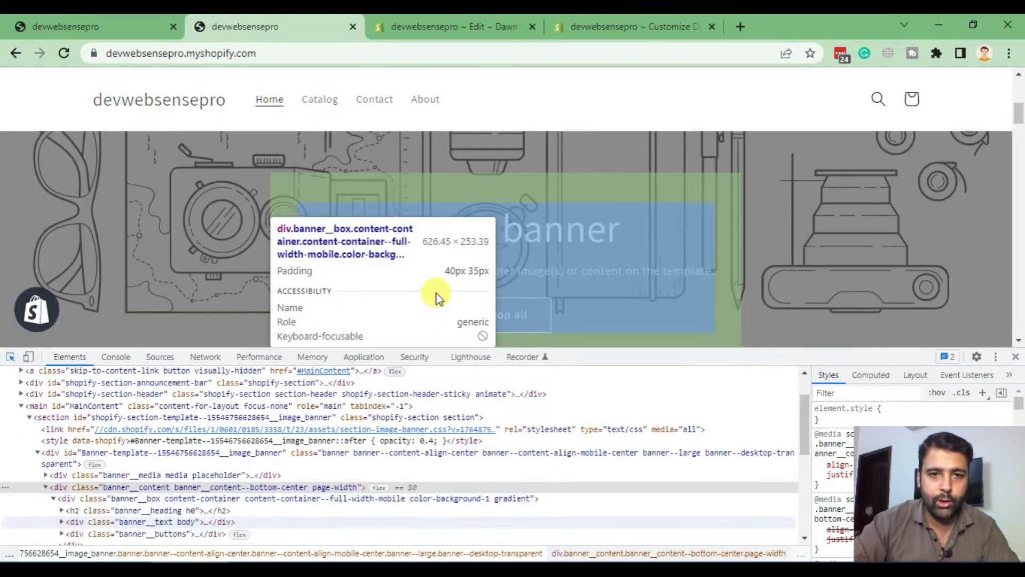
scroll(1016, 251, down, 2)
scroll(985, 257, down, 2)
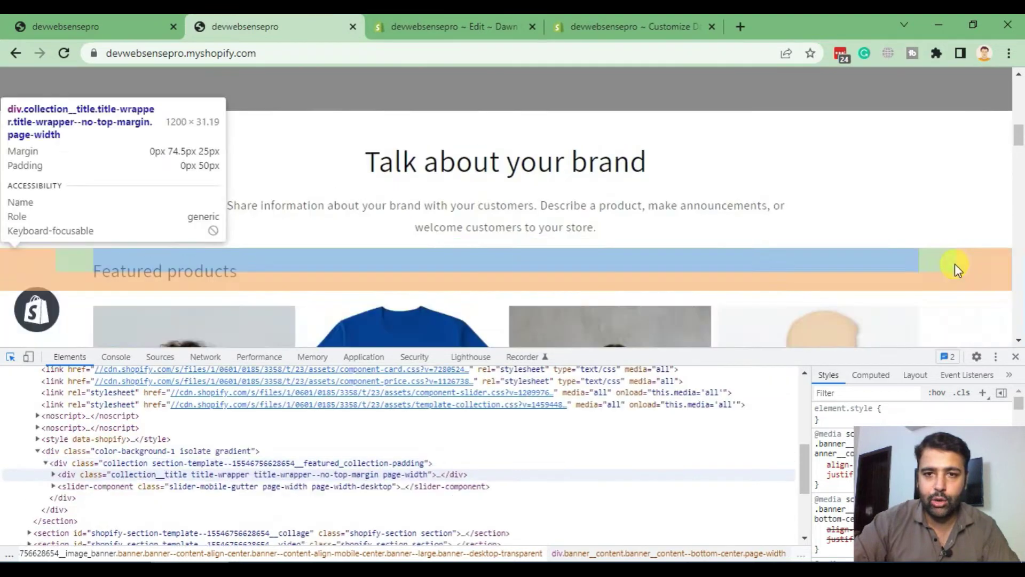
scroll(881, 233, up, 2)
click(888, 226)
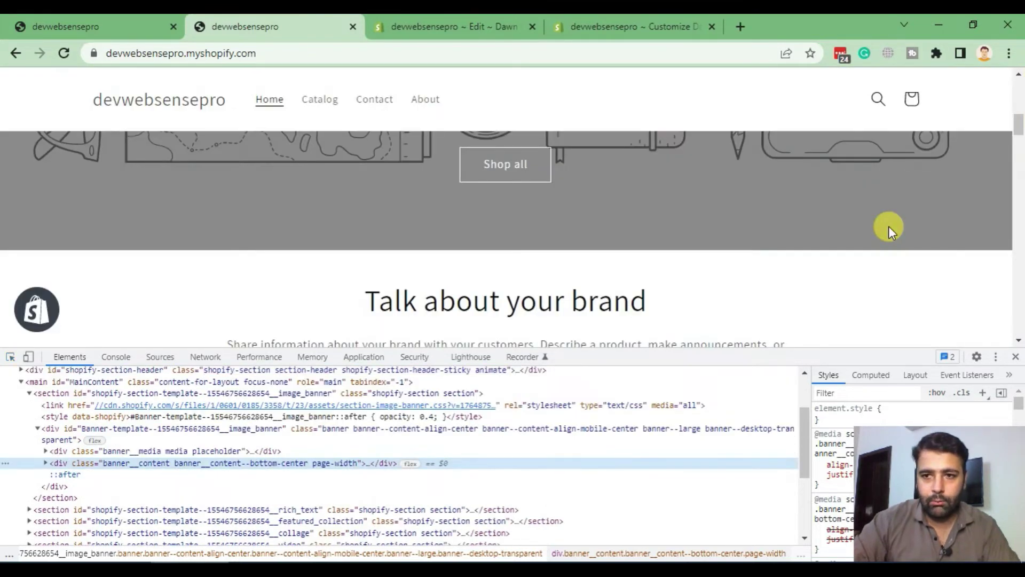
scroll(889, 226, up, 2)
scroll(889, 226, up, 1)
scroll(846, 207, down, 1)
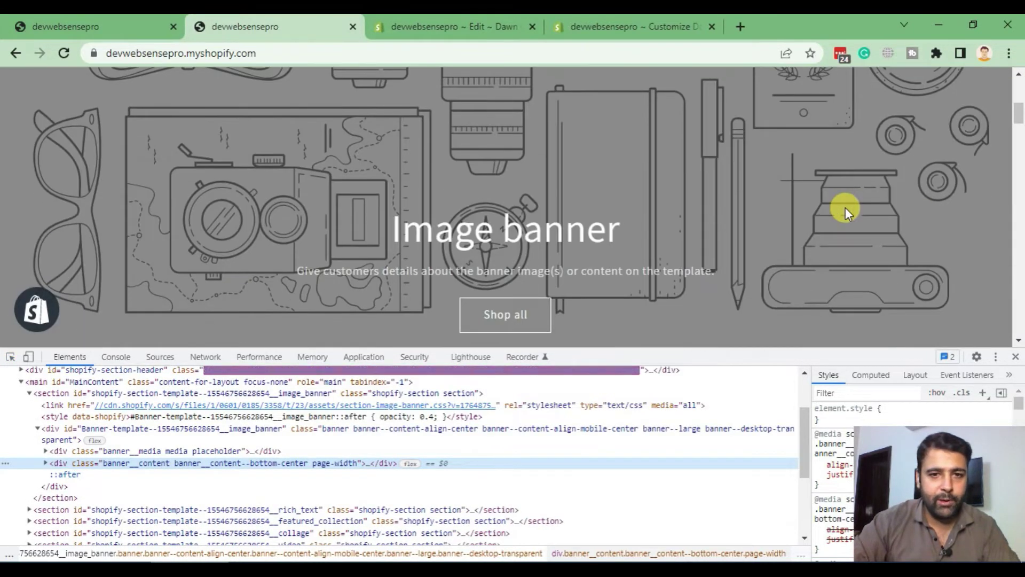
scroll(805, 224, down, 2)
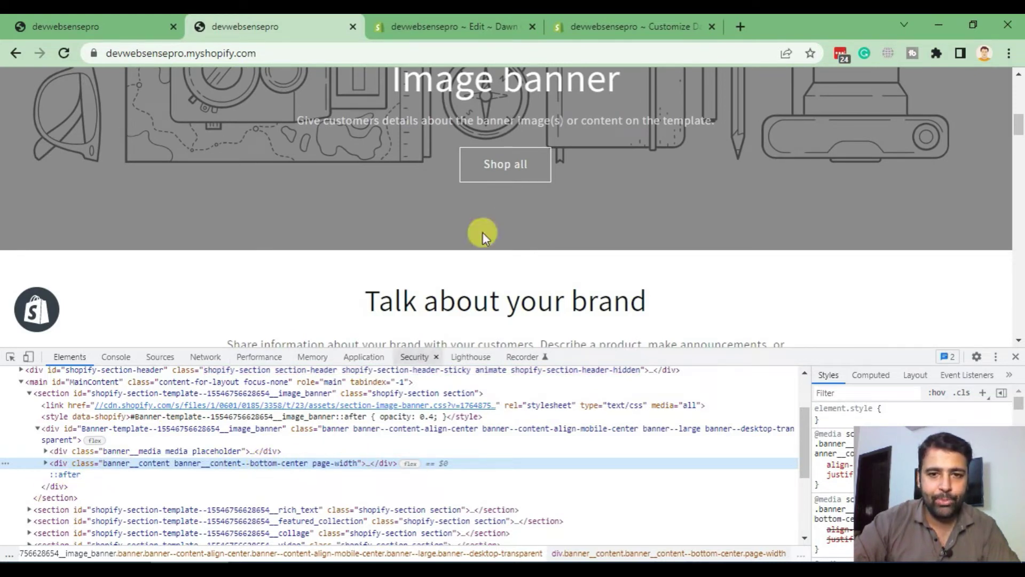
double_click(127, 465)
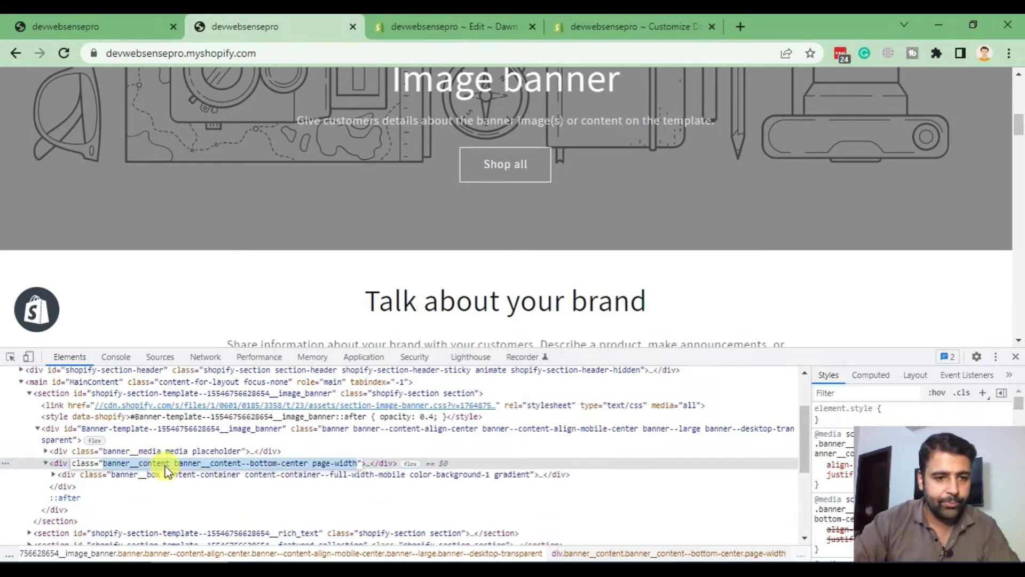
drag(171, 462, 113, 470)
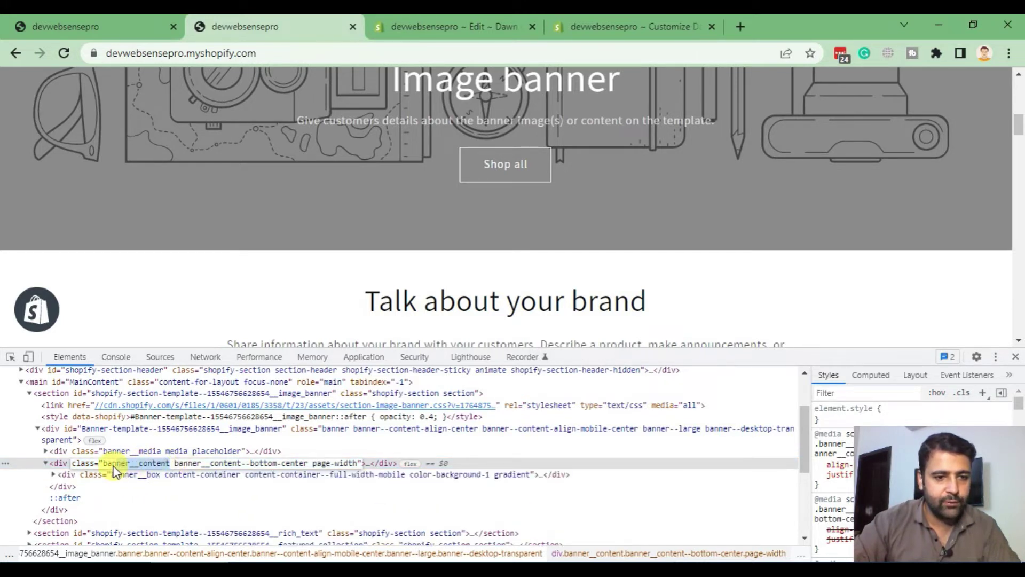
- Find banner__content in image-banner.liquid and place the cursor in line 83's class attribute
click(422, 27)
click(585, 328)
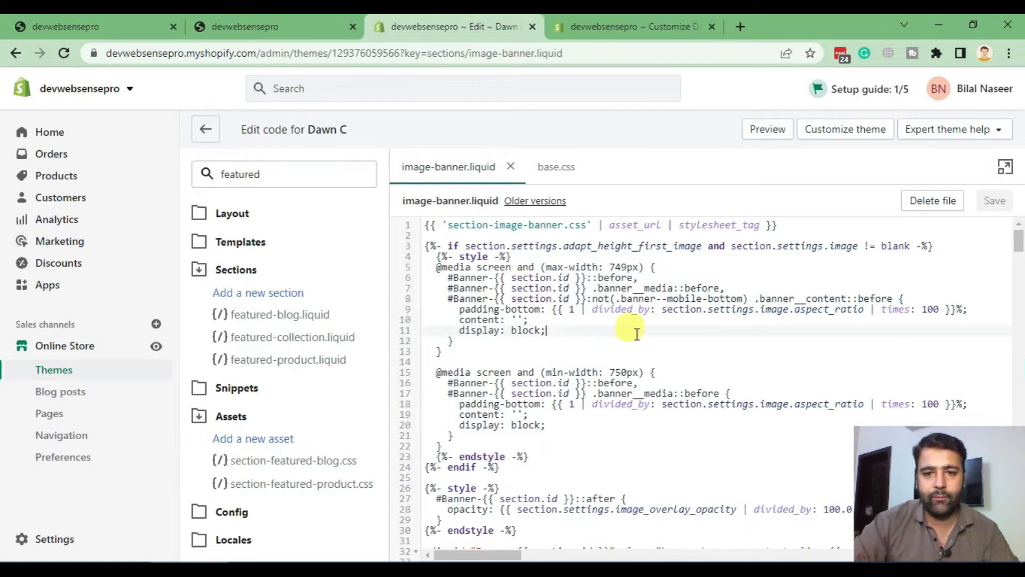
key(ctrl+f)
text(banner__content)
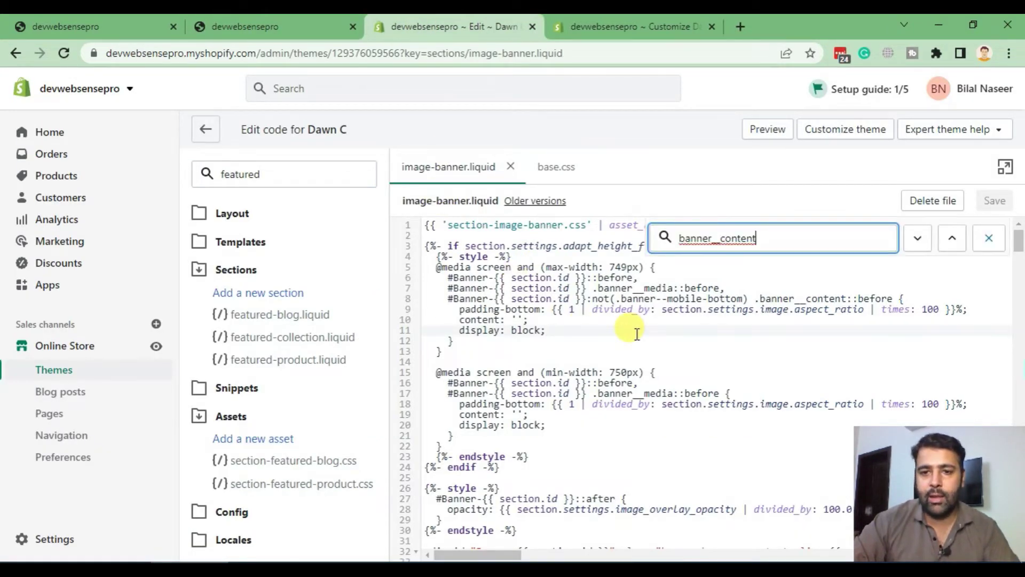
key(Return)
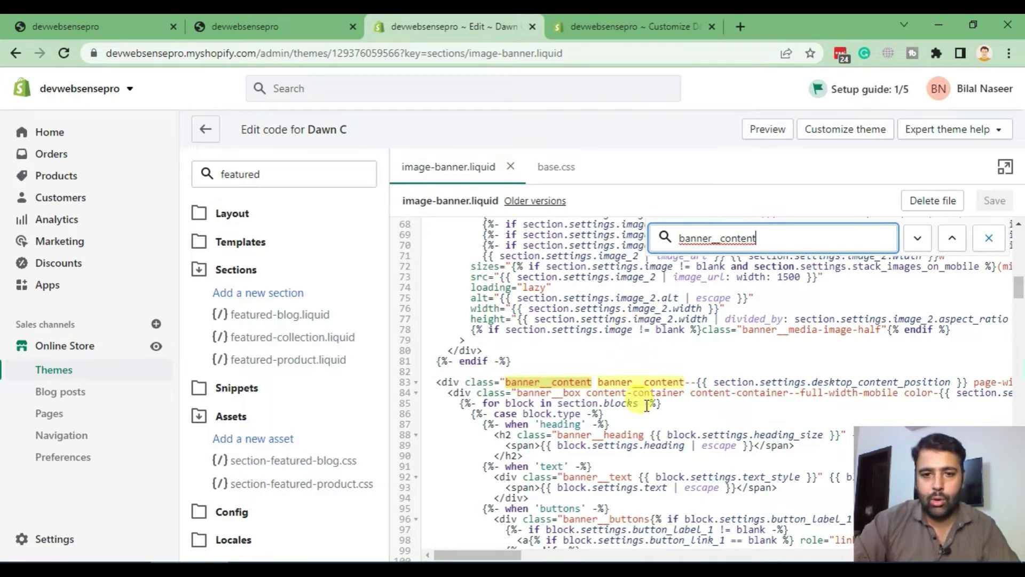
key(Escape)
click(504, 383)
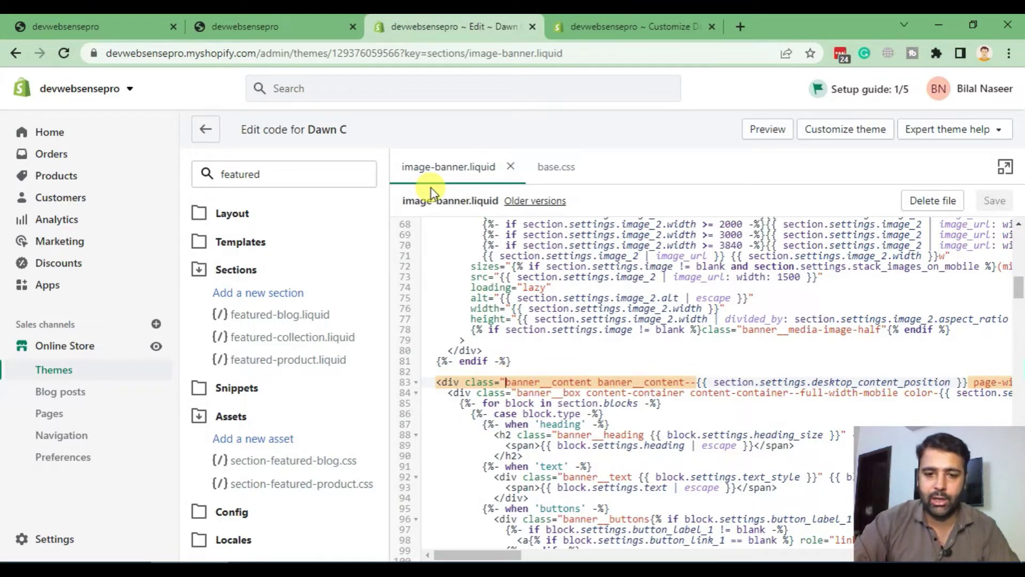
- Review the .websenseprodivider CSS in Notepad++'s new 5 tab, then return to Shopify
key(alt+Tab)
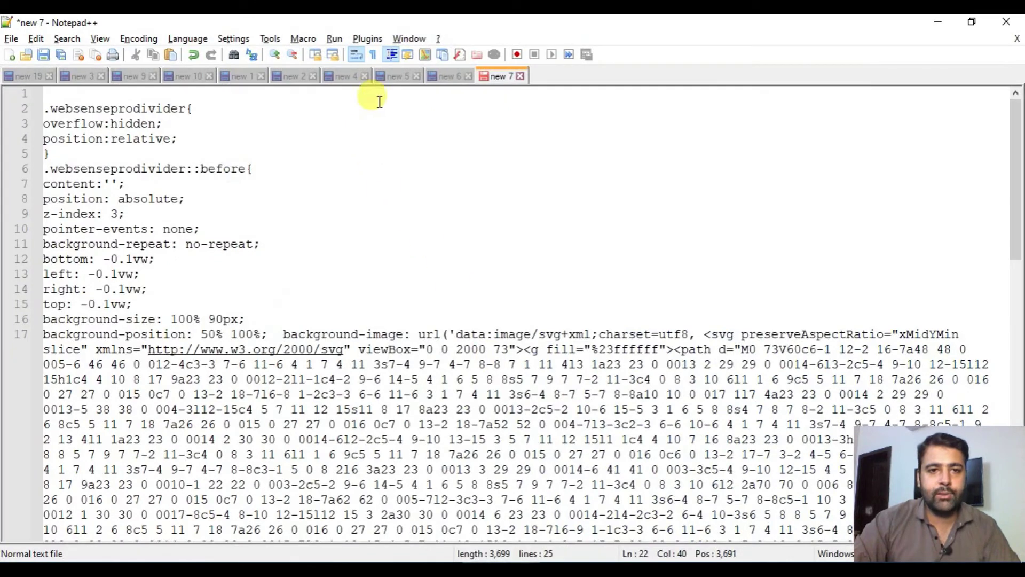
click(386, 88)
click(273, 257)
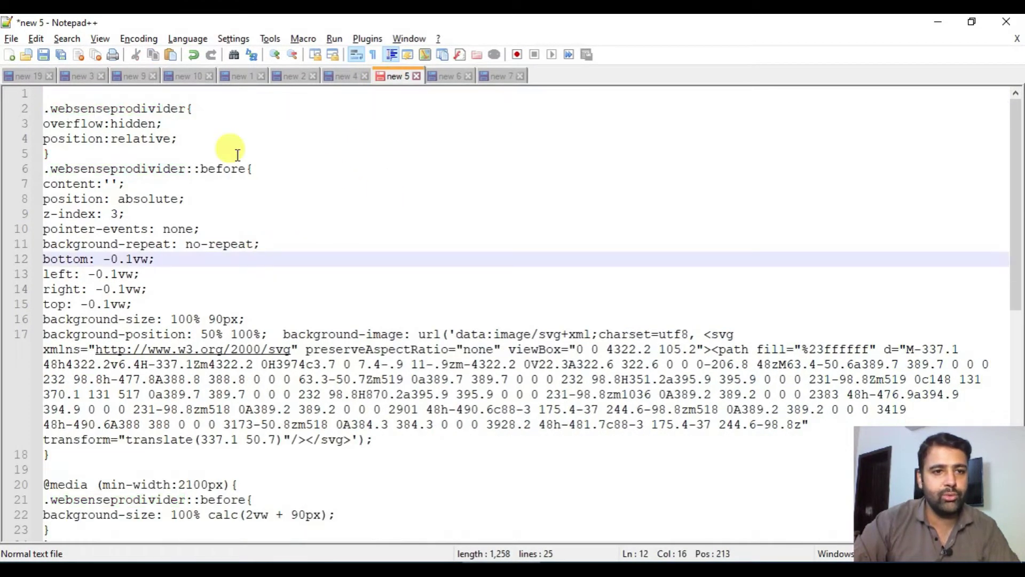
scroll(244, 239, down, 4)
scroll(245, 238, up, 4)
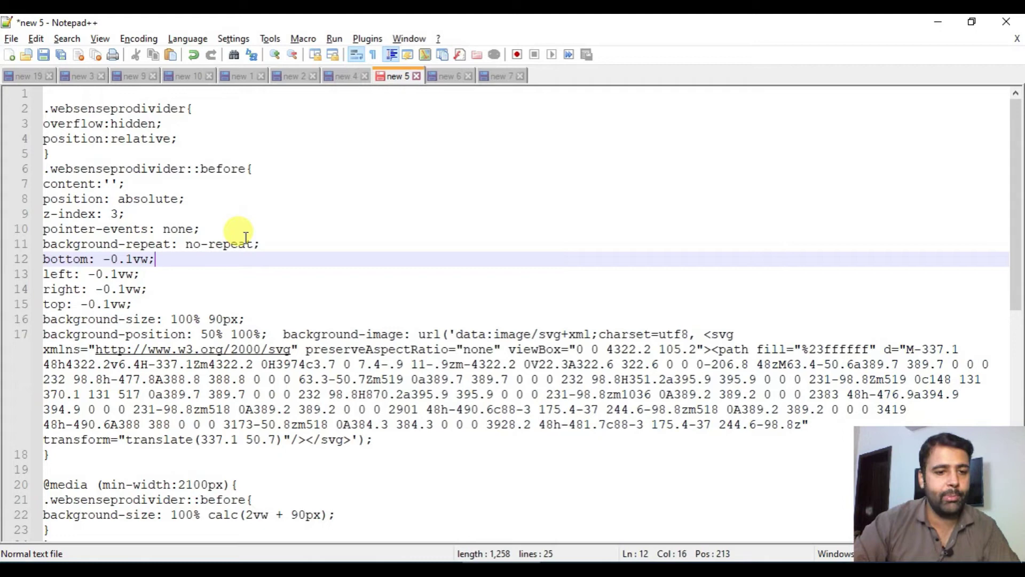
scroll(244, 239, down, 2)
scroll(238, 231, up, 2)
drag(44, 108, 110, 168)
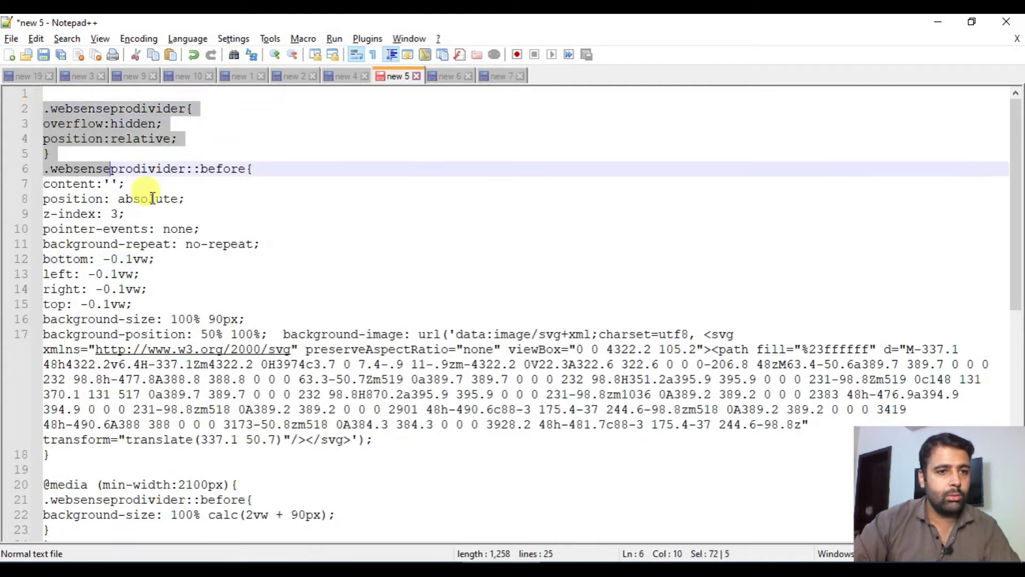
scroll(266, 302, down, 8)
scroll(265, 300, up, 3)
drag(266, 301, 255, 272)
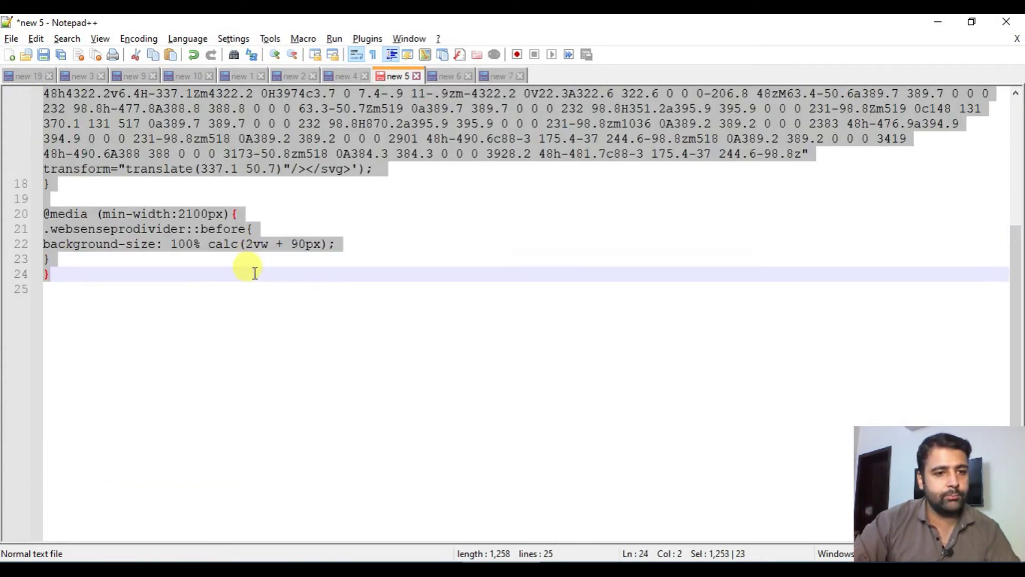
scroll(470, 332, up, 2)
scroll(469, 332, up, 4)
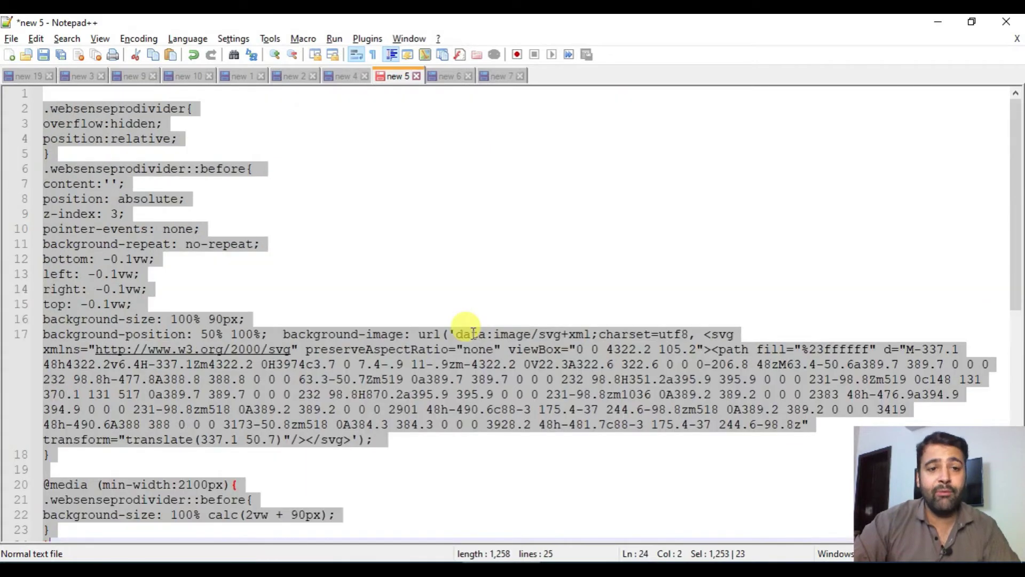
click(393, 305)
key(alt+Tab)
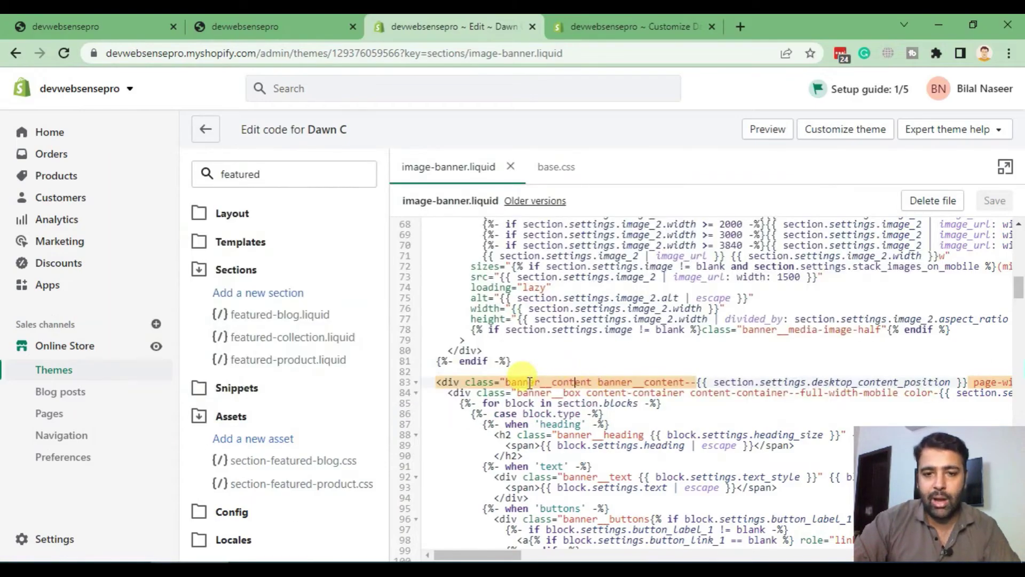
- Add websenseprodivider after banner__content on line 83 and save image-banner.liquid
click(601, 383)
text(websensep)
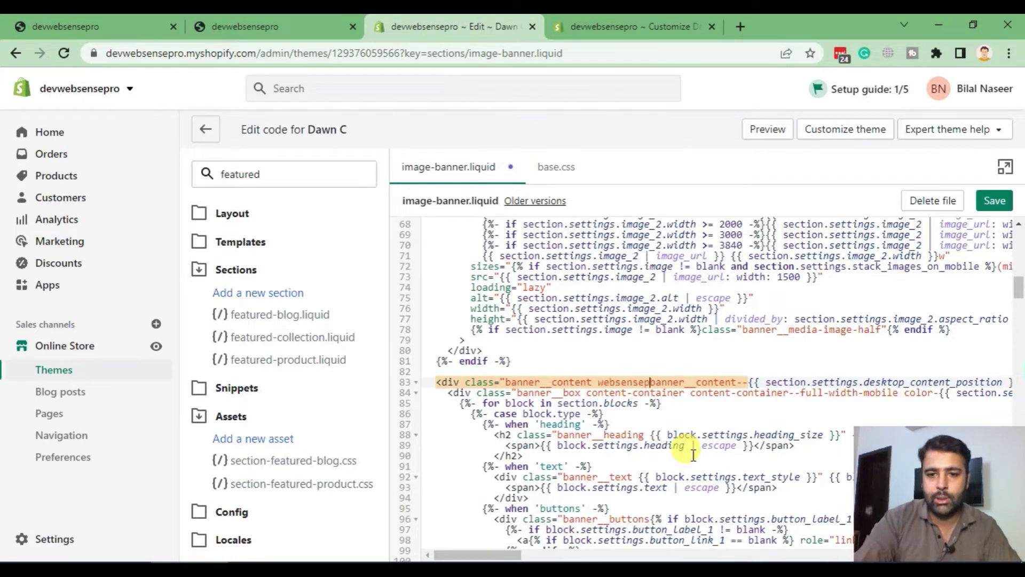
text(rodiv)
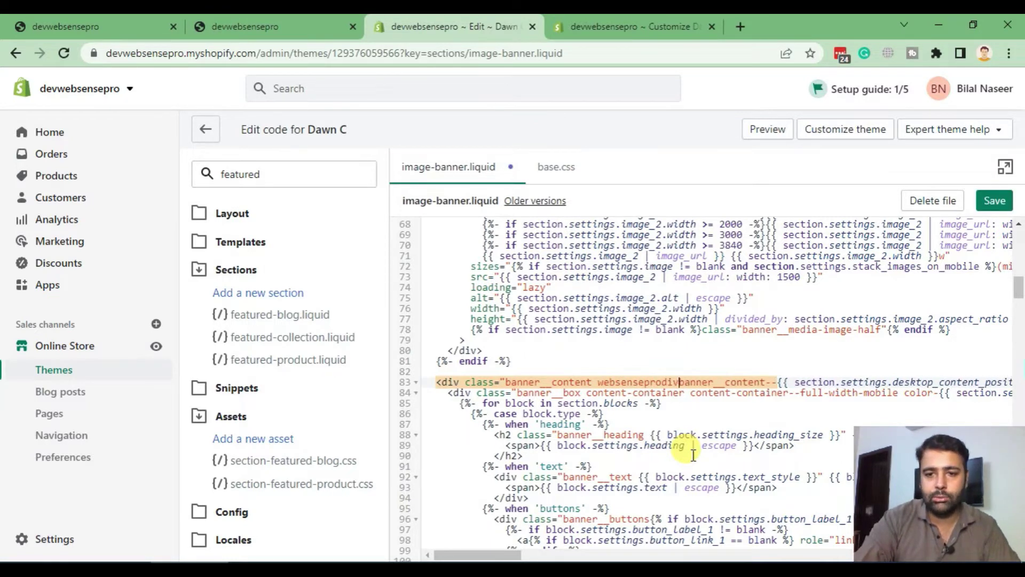
text(ider)
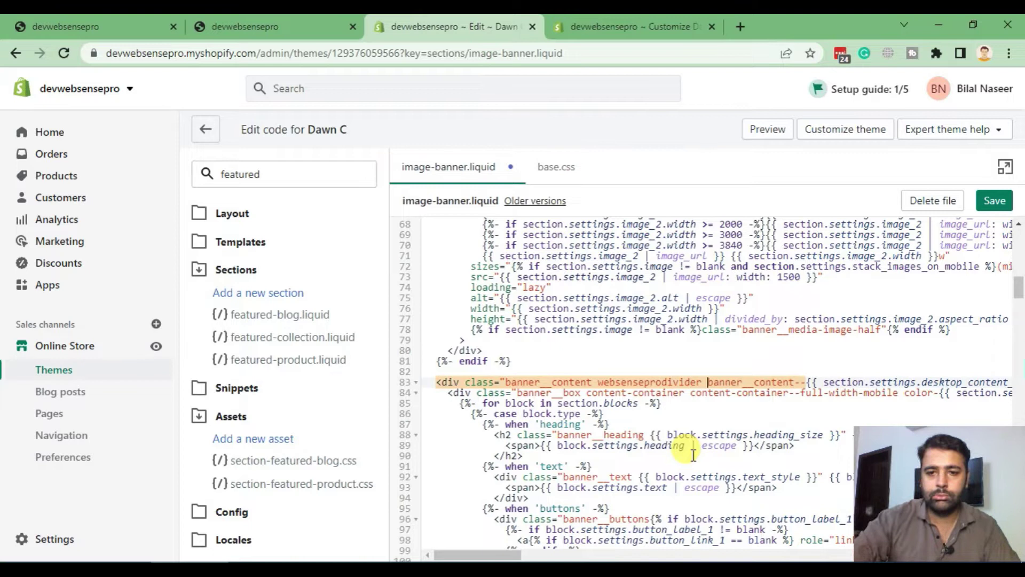
click(994, 200)
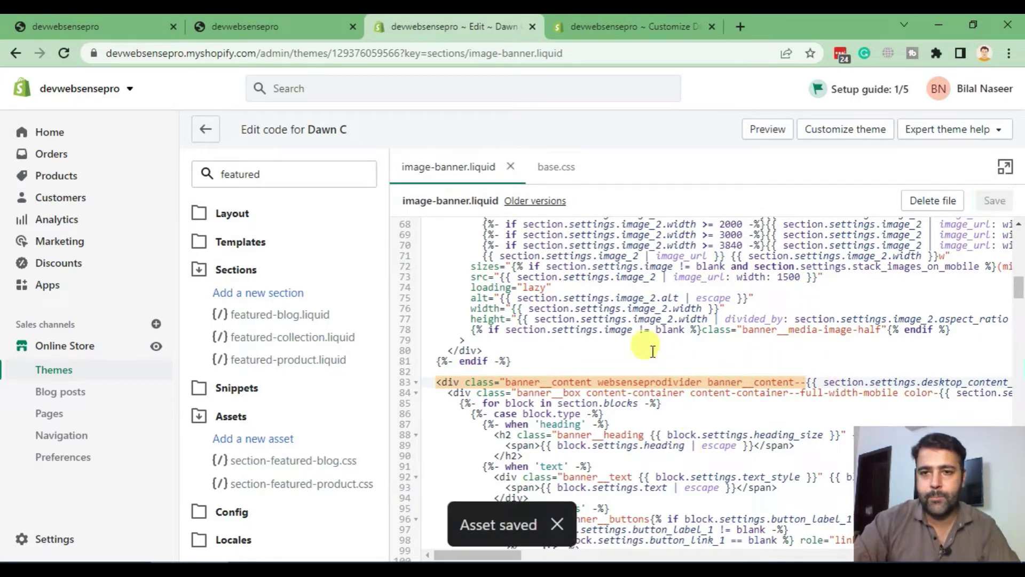
- Open base.css and place the caret on a blank line at its end
click(555, 166)
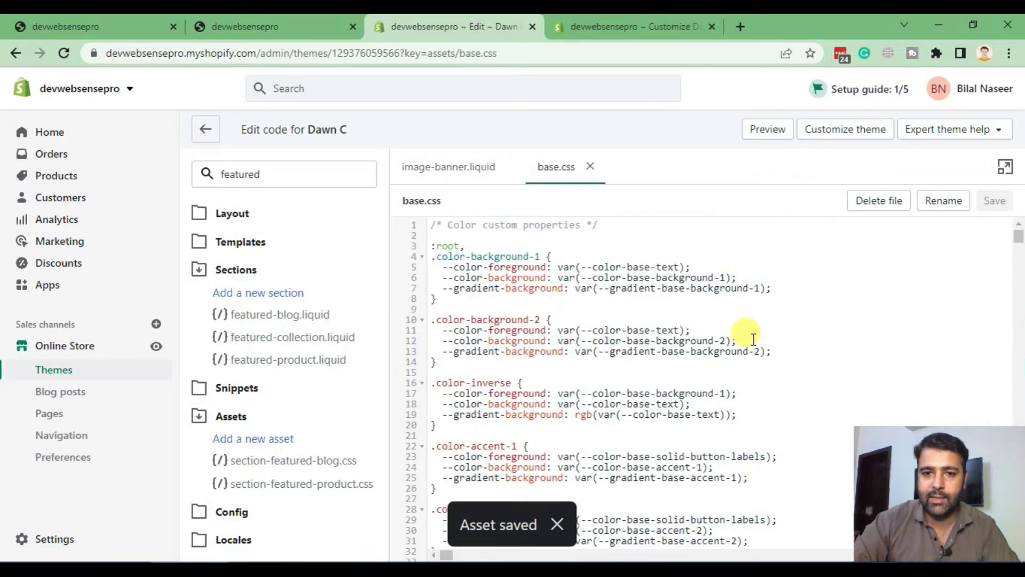
scroll(753, 339, down, 5)
drag(1016, 269, 1019, 546)
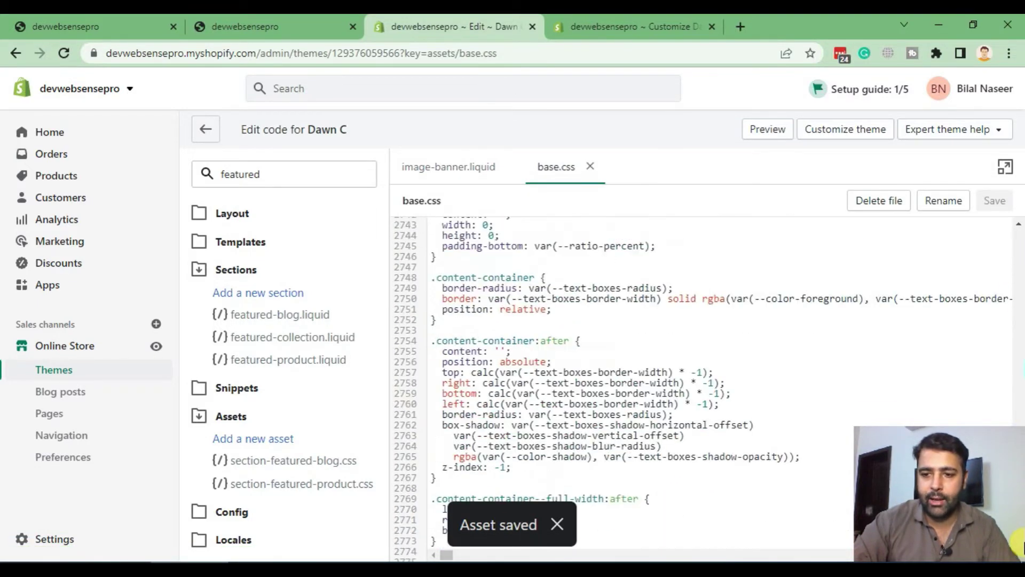
click(525, 454)
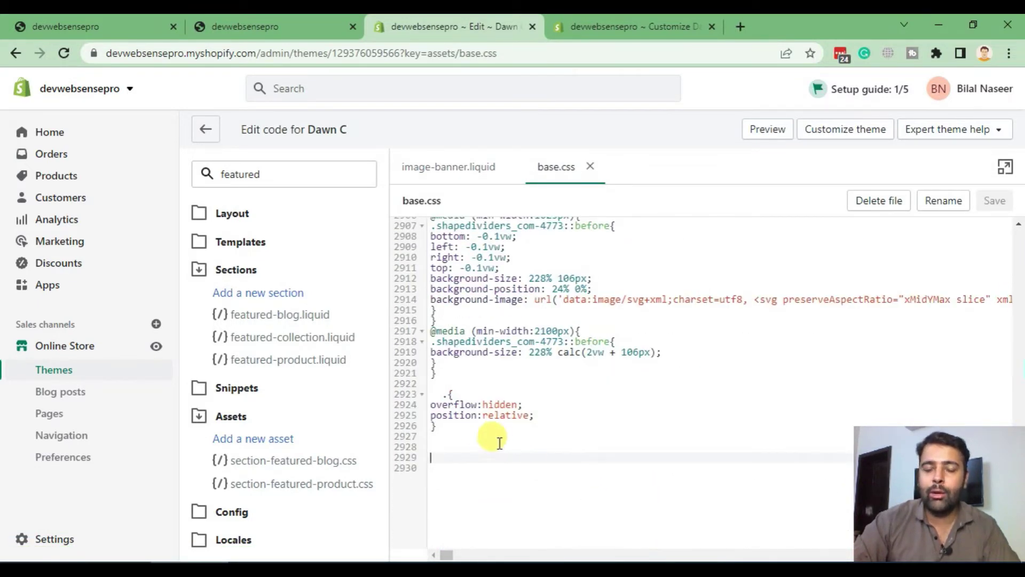
click(486, 437)
click(448, 458)
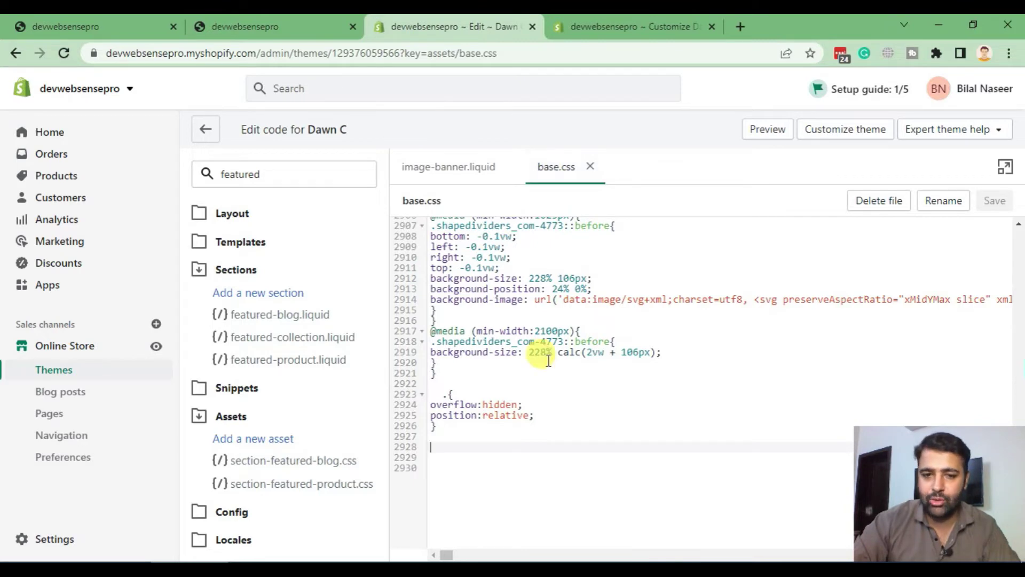
- Copy the websenseprodivider CSS from Notepad++, paste it at the end of base.css, and save
key(alt+Tab)
click(339, 224)
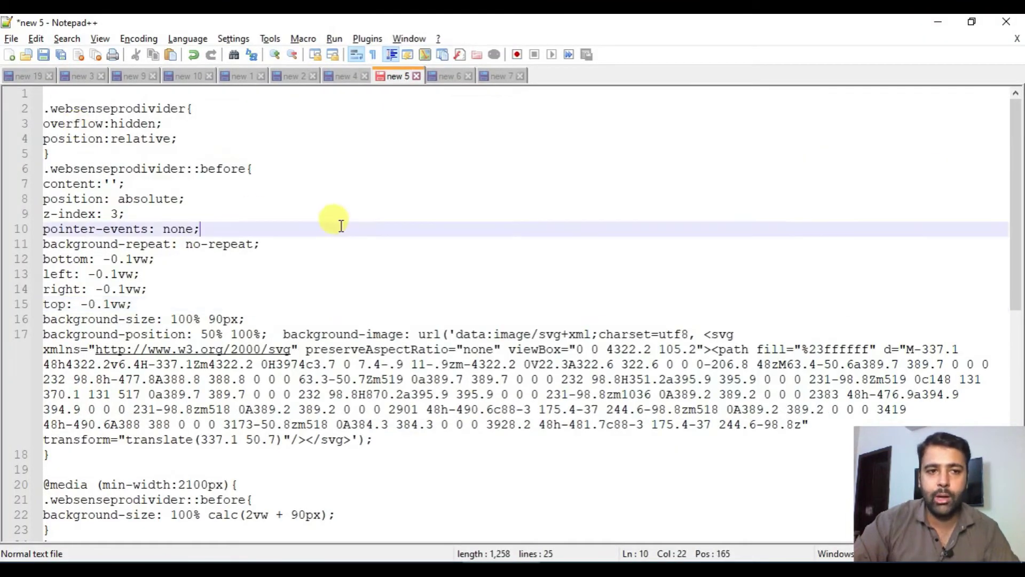
key(ctrl+a)
key(alt+Tab)
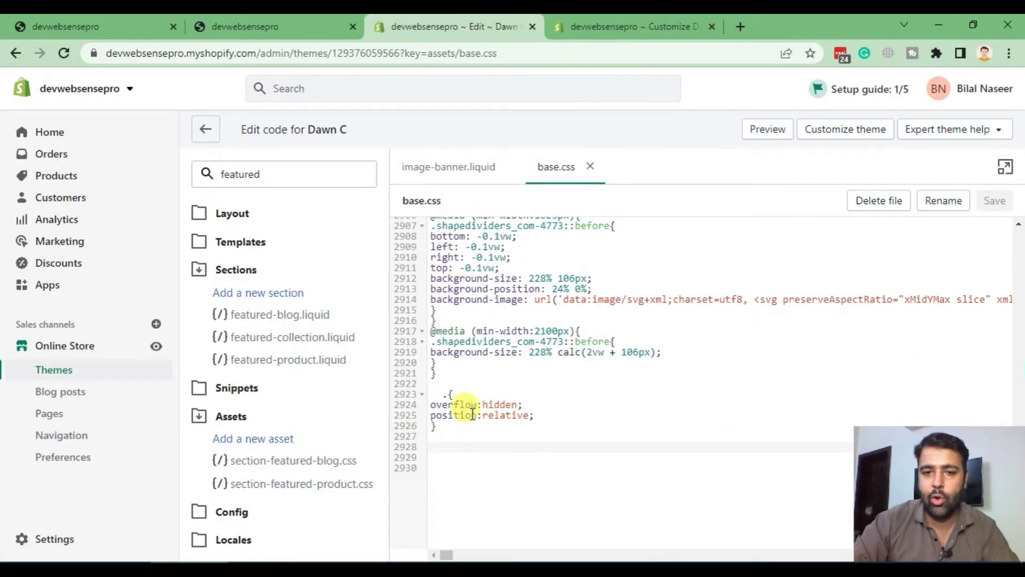
click(473, 447)
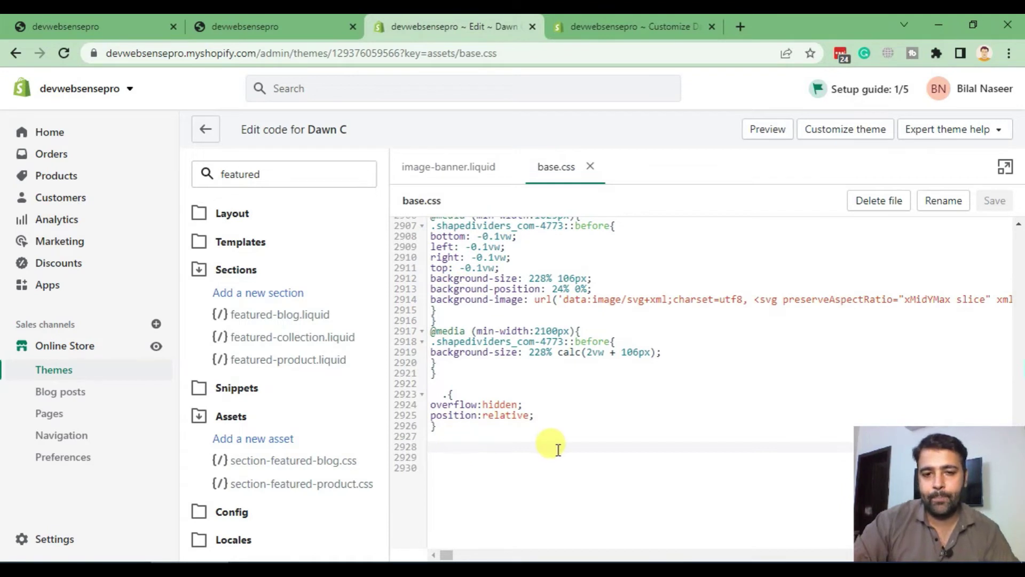
key(ctrl+v)
click(995, 201)
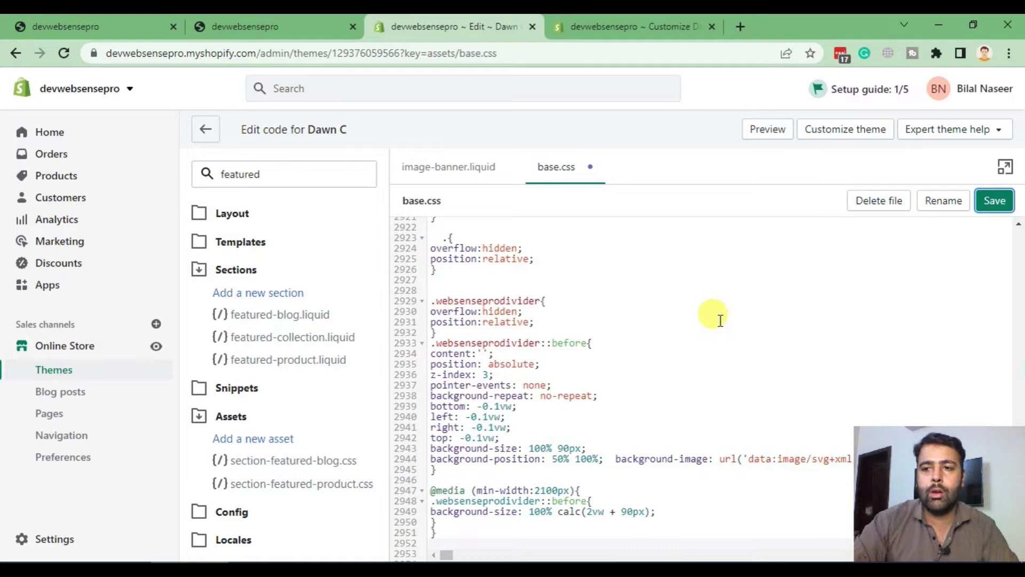
- Reload the inspected storefront and compare its banner bottom edge with the other storefront tab
click(94, 31)
click(248, 26)
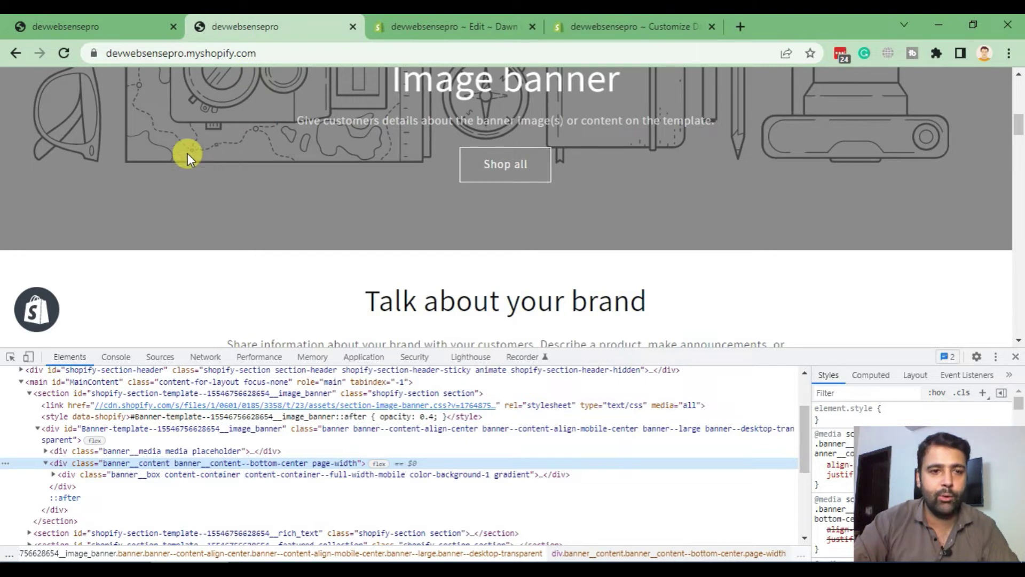
click(62, 59)
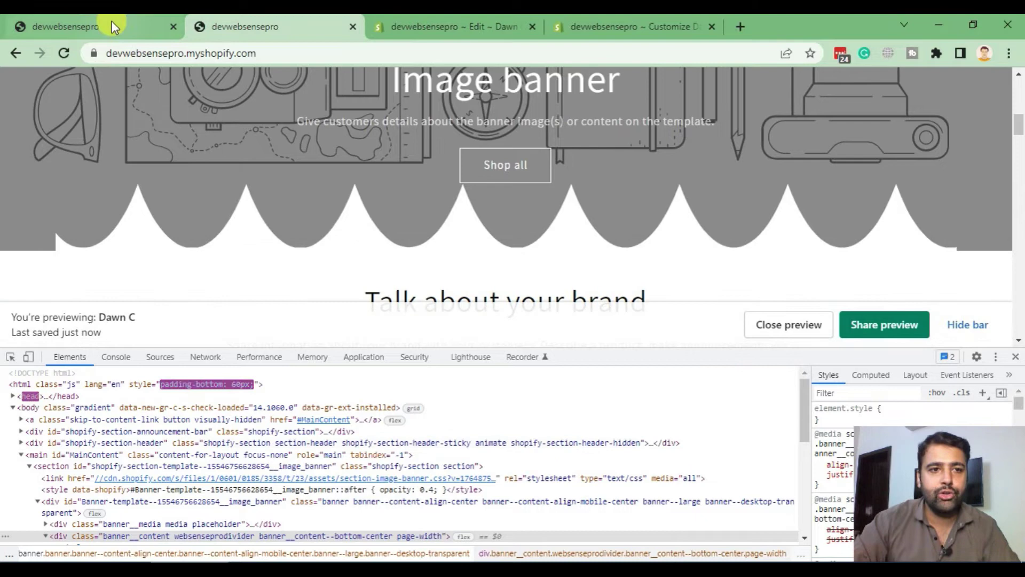
click(111, 21)
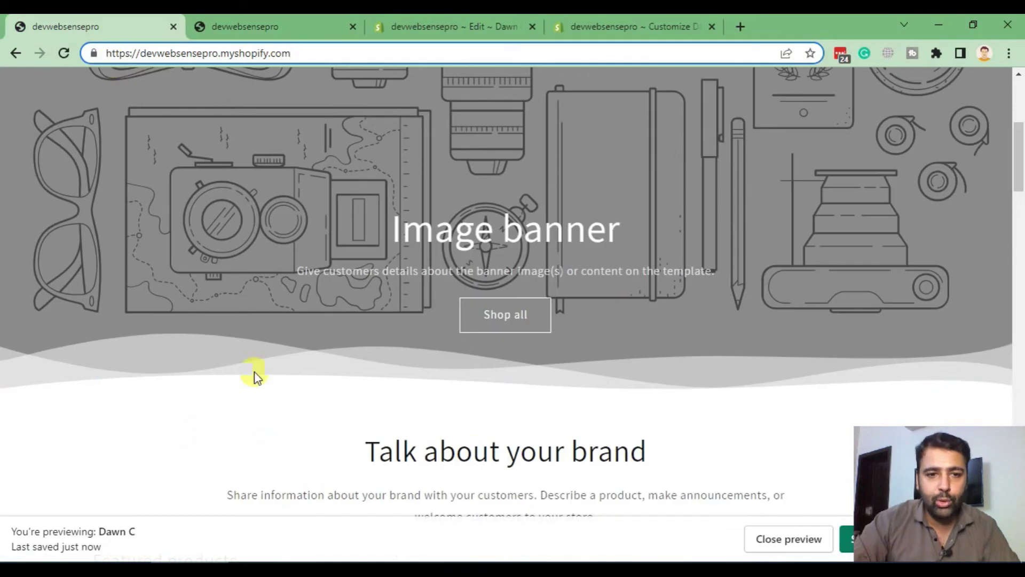
click(261, 35)
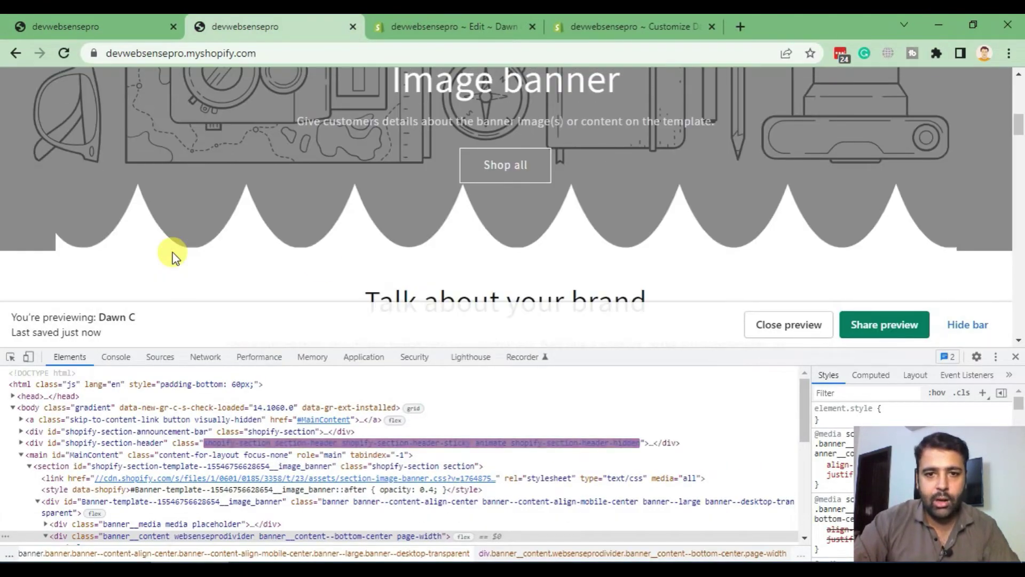
- Review the new 4 and new 5 divider notes, then view the scalloped storefront preview
key(alt+Tab)
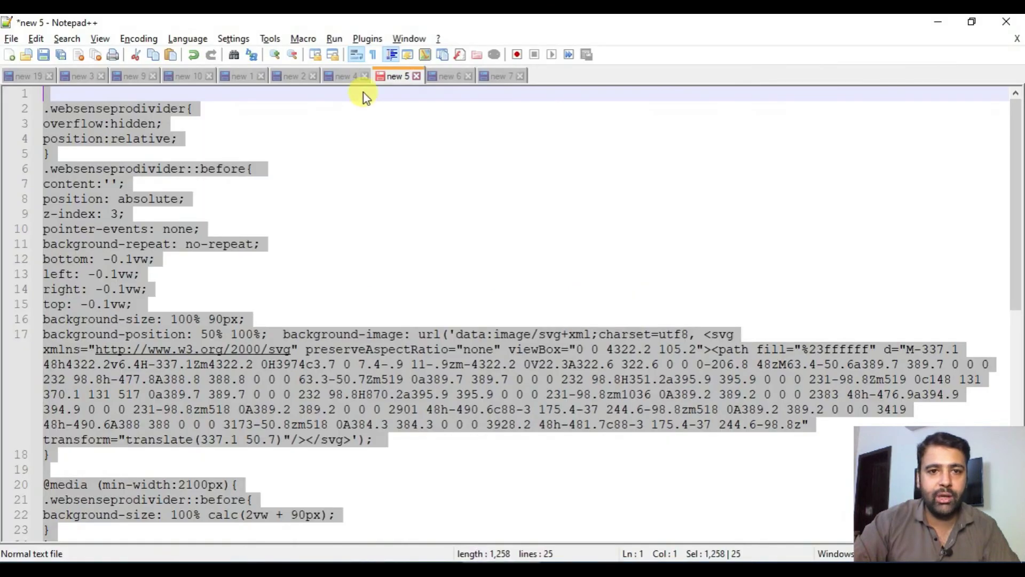
click(350, 80)
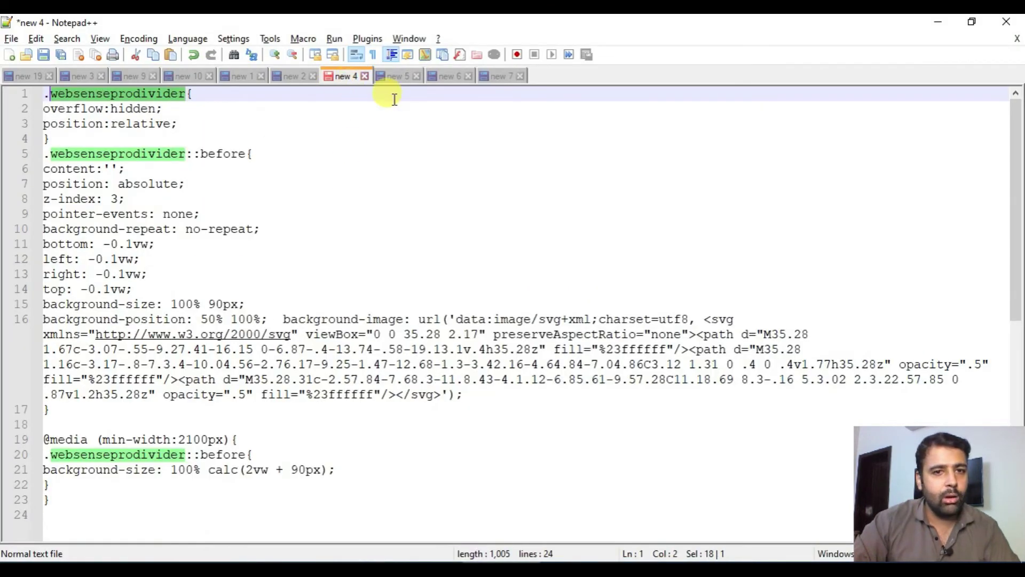
click(391, 83)
key(alt+Tab)
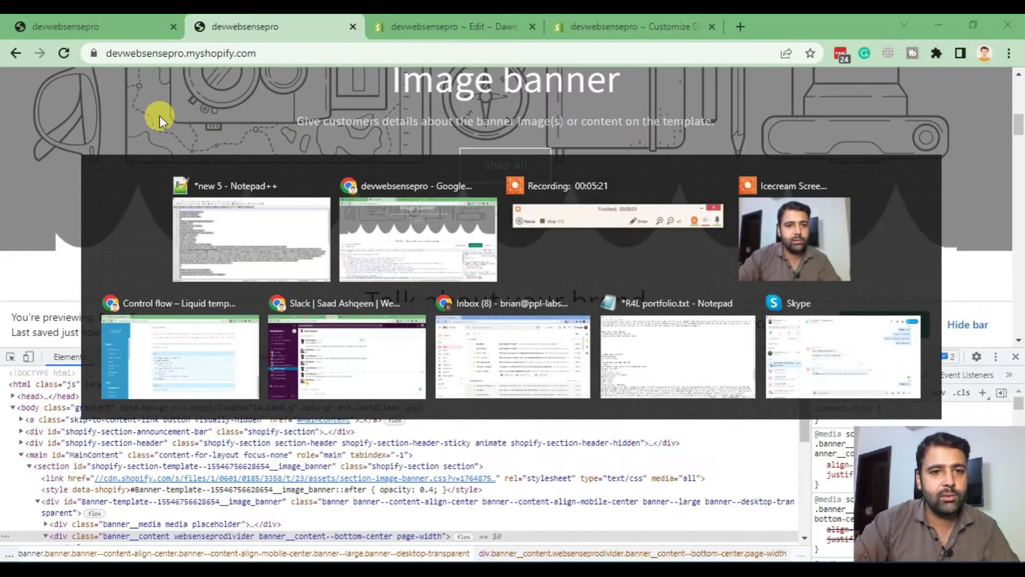
click(88, 15)
click(251, 26)
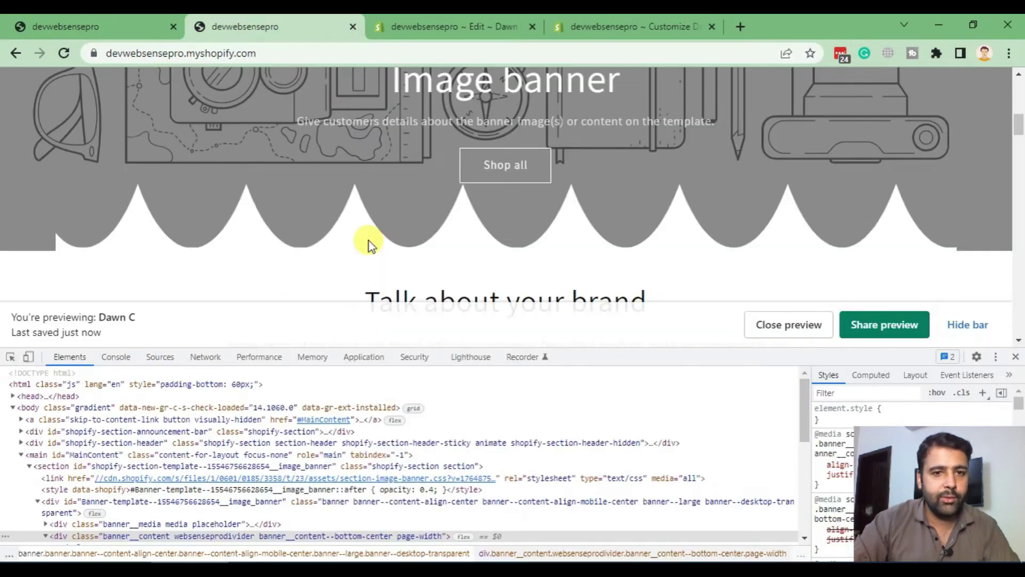
- Copy all the divider code from the new 6 note and return to base.css
key(alt+Tab)
click(447, 76)
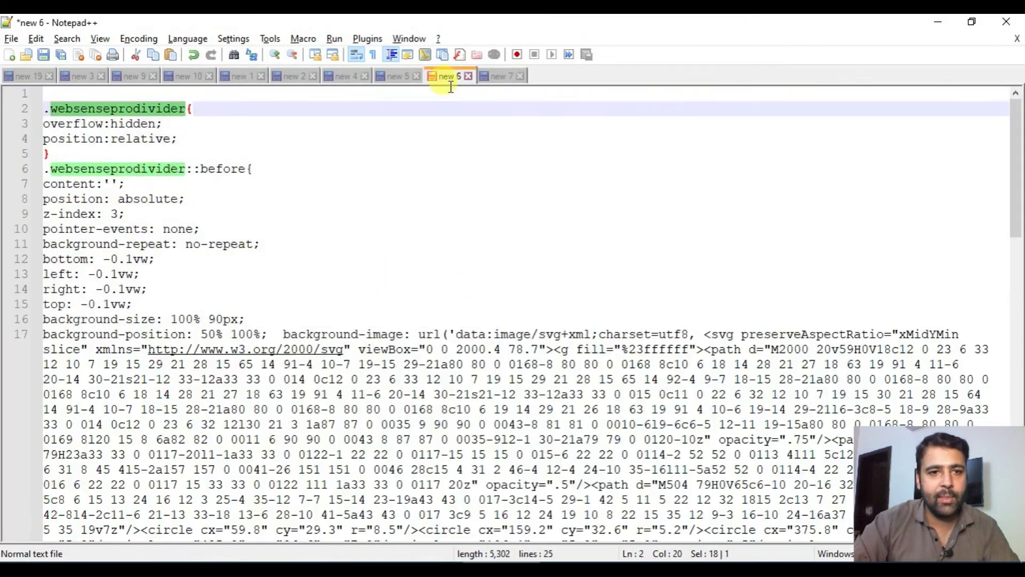
click(429, 287)
key(ctrl+a)
key(alt+Tab)
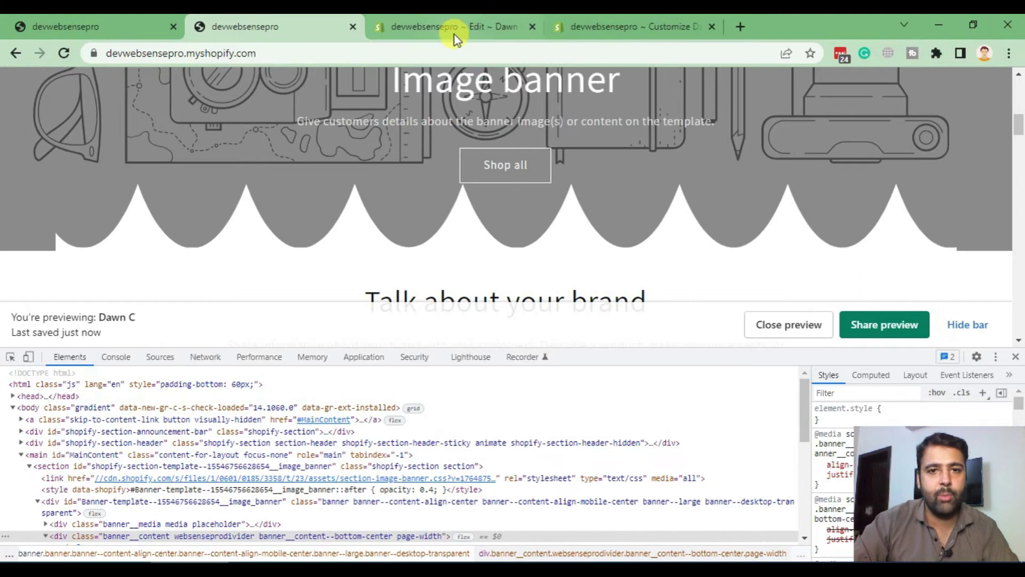
click(454, 33)
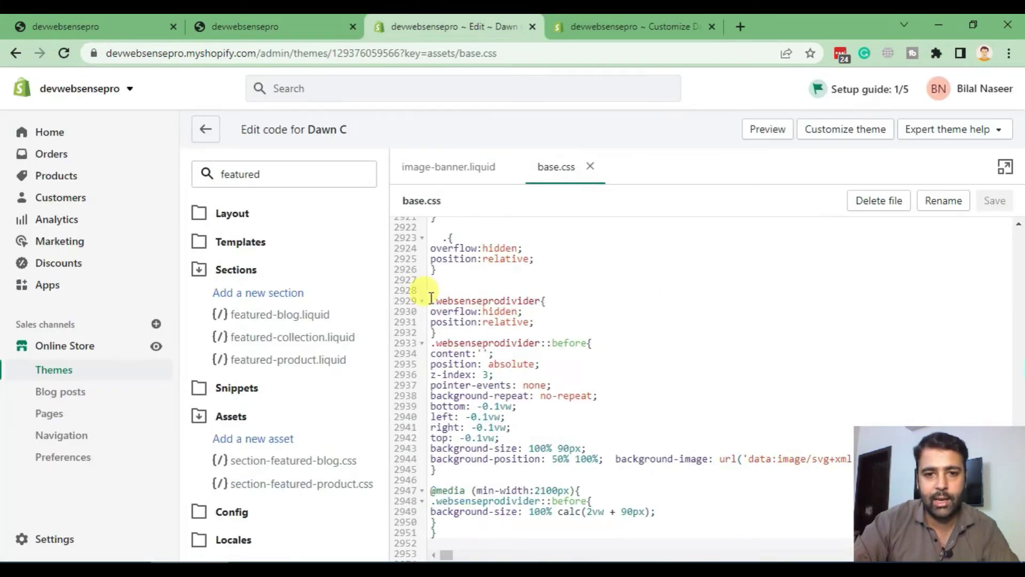
- Replace the old .websenseprodivider rules with the new 6 code, save, and reload the preview
mouse_move(431, 295)
mouse_down()
mouse_move(583, 457)
mouse_move(583, 447)
mouse_up()
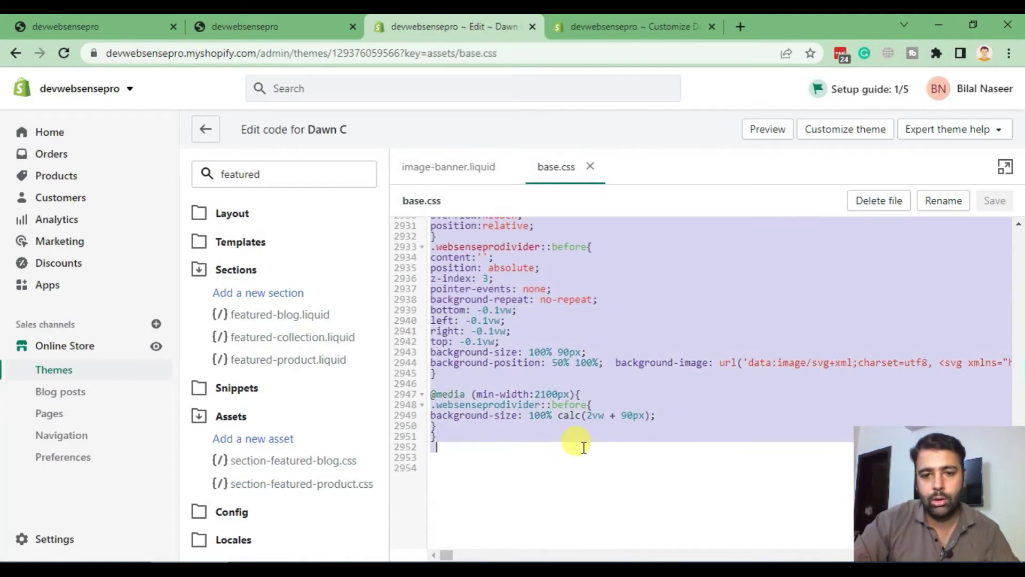
key(ctrl+v)
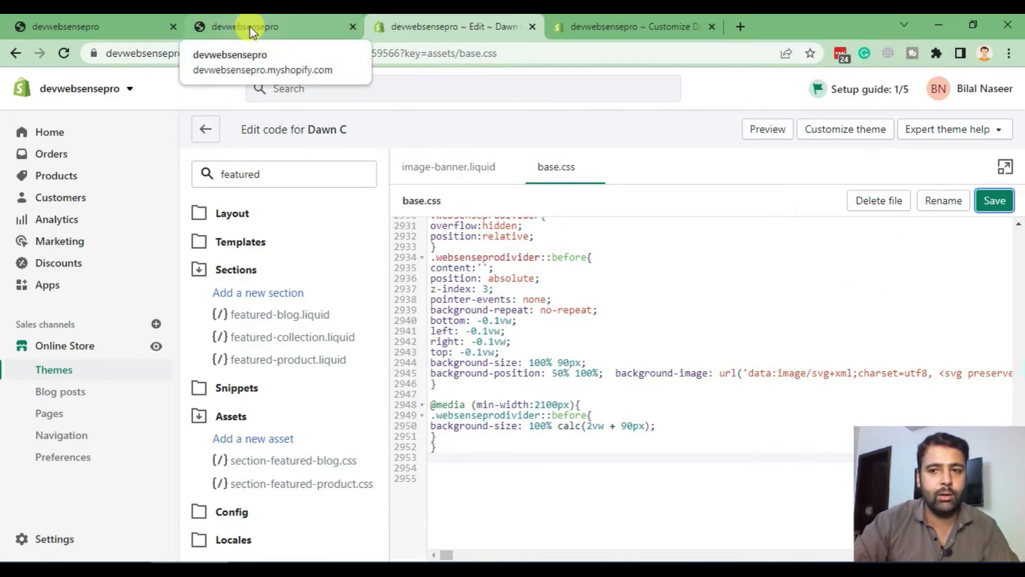
key(ctrl+s)
click(251, 31)
click(64, 52)
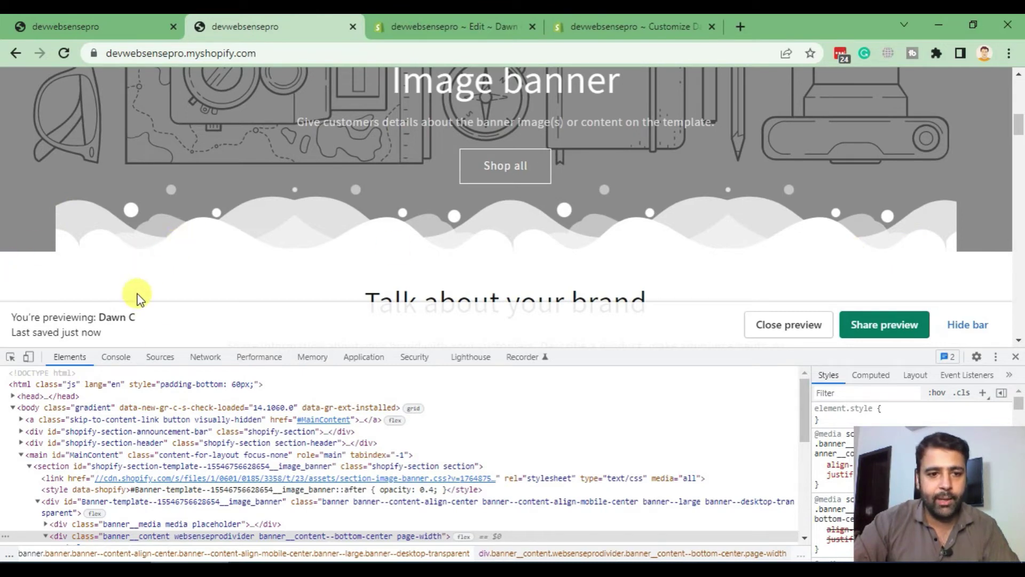
- Inspect the banner's ::after, banner__box, banner__content and banner__media nodes, then zoom out and reset zoom
click(27, 189)
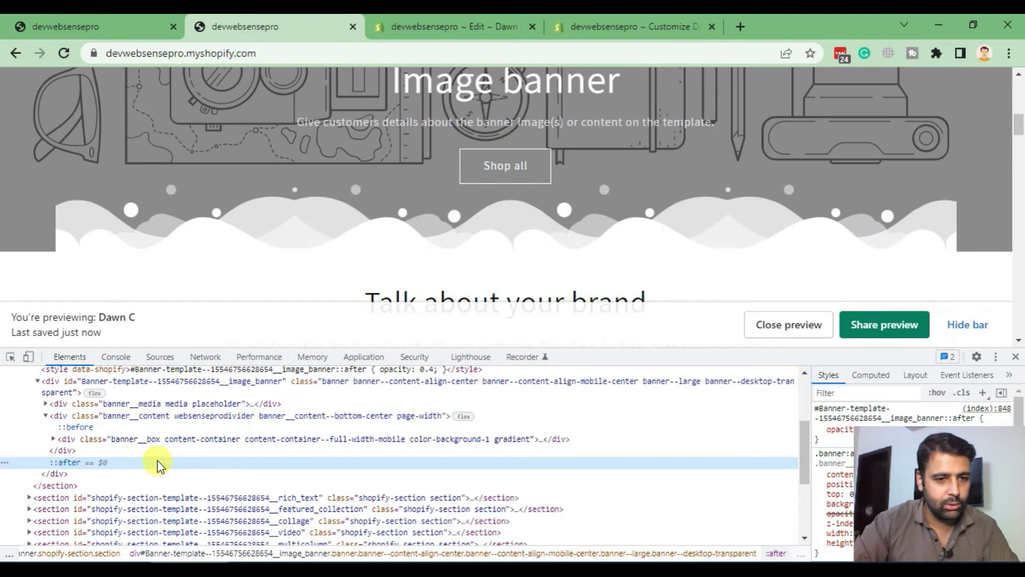
click(156, 439)
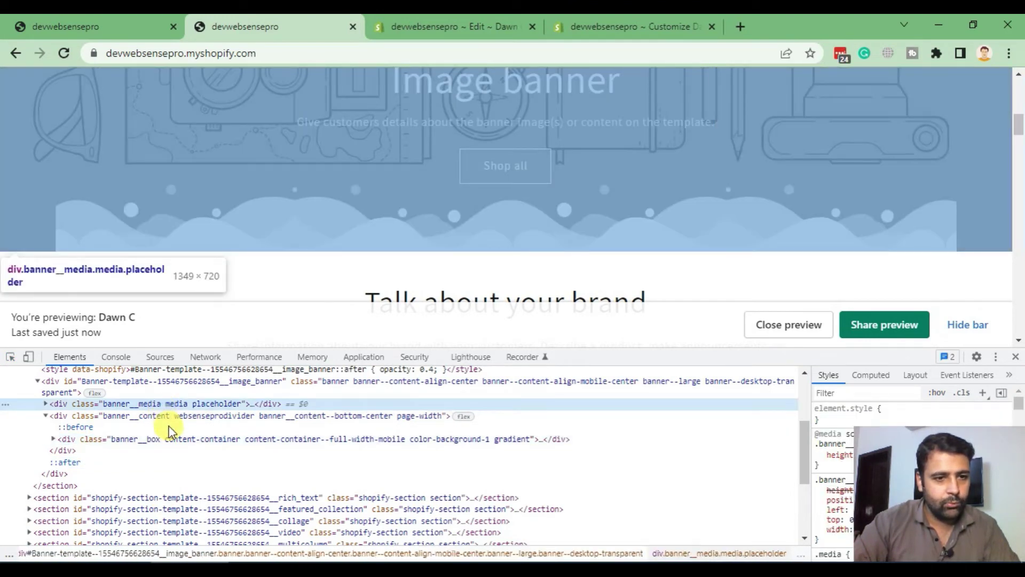
click(175, 415)
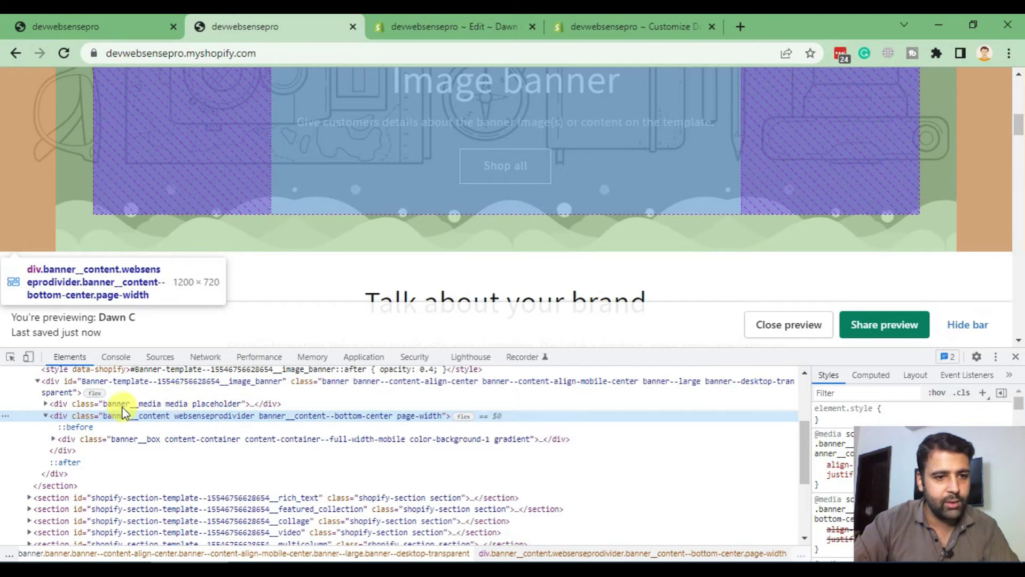
click(122, 406)
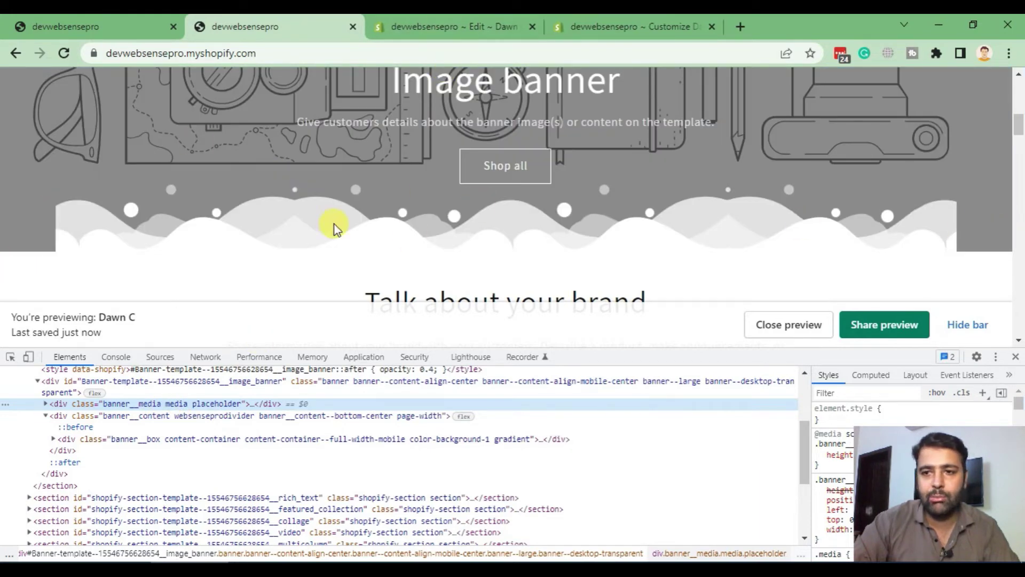
key(ctrl+minus)
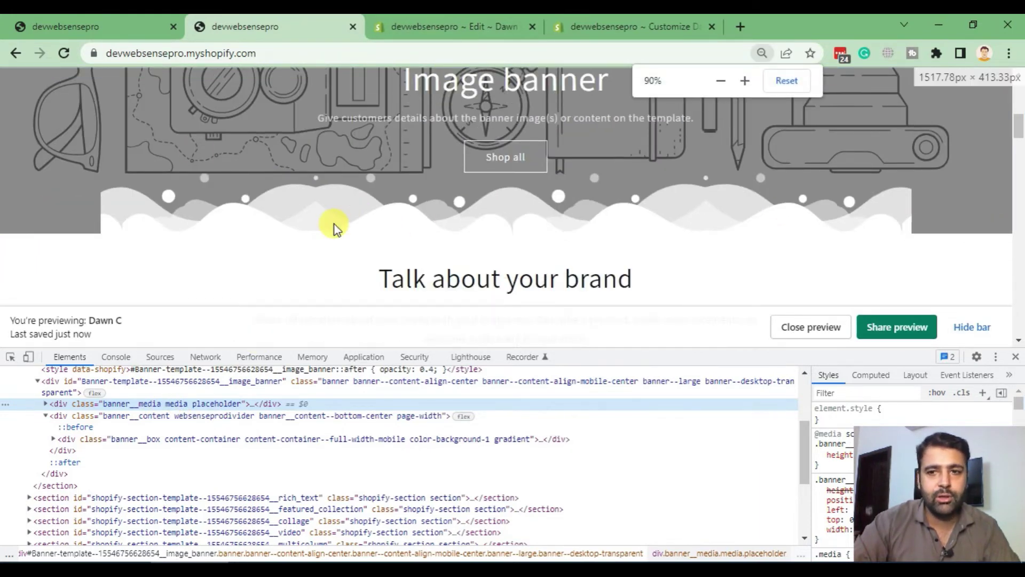
key(ctrl+minus)
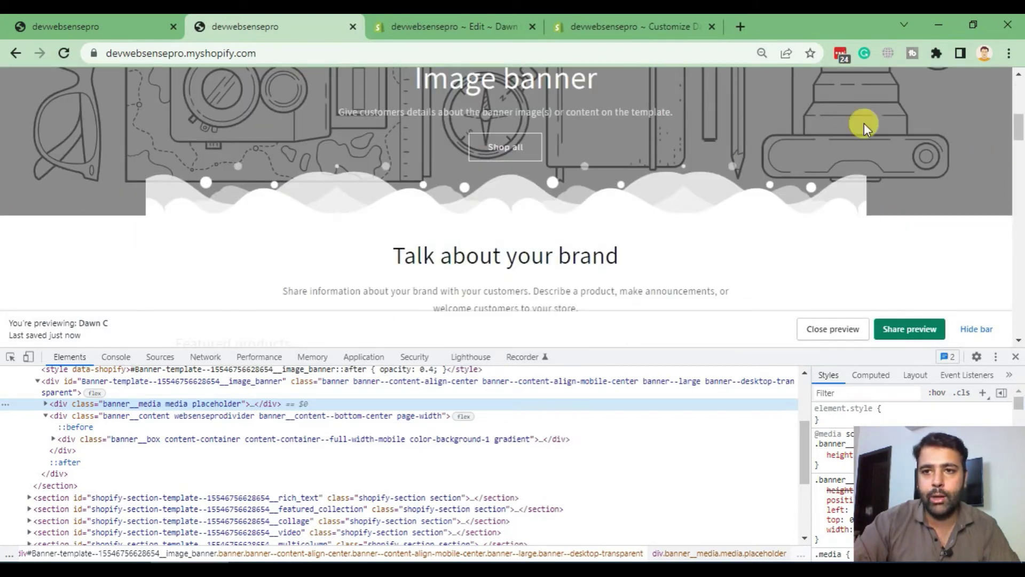
click(759, 54)
- In image-banner.liquid, remove websenseprodivider from line 83 and target the spot before media on line 61
click(788, 80)
click(481, 27)
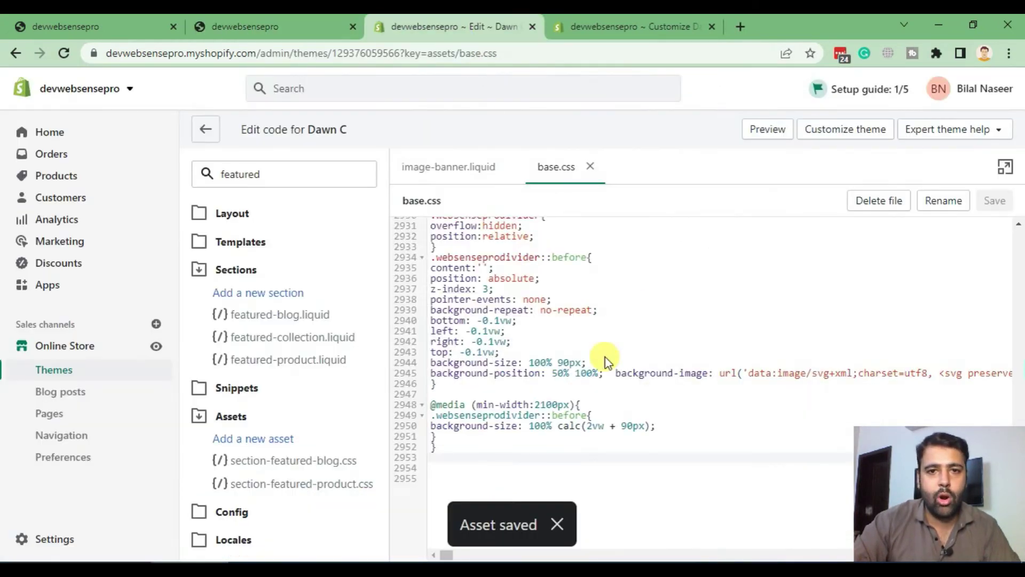
click(463, 170)
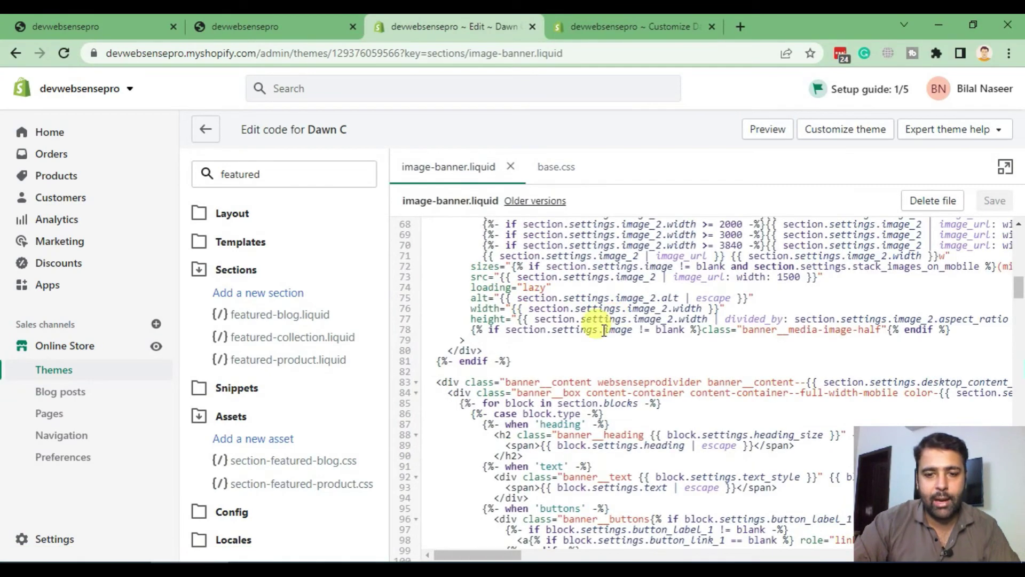
click(700, 384)
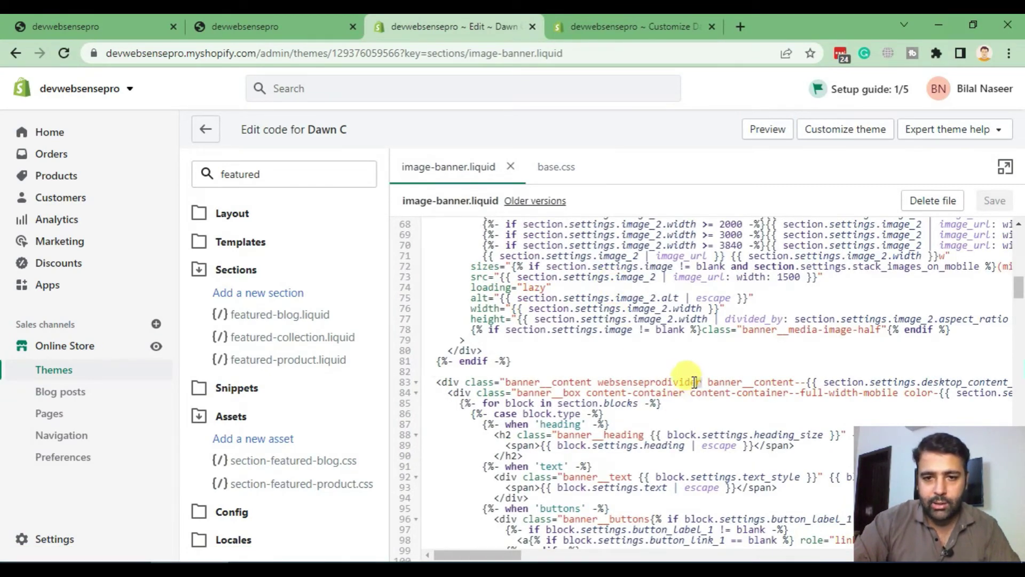
drag(696, 381, 613, 383)
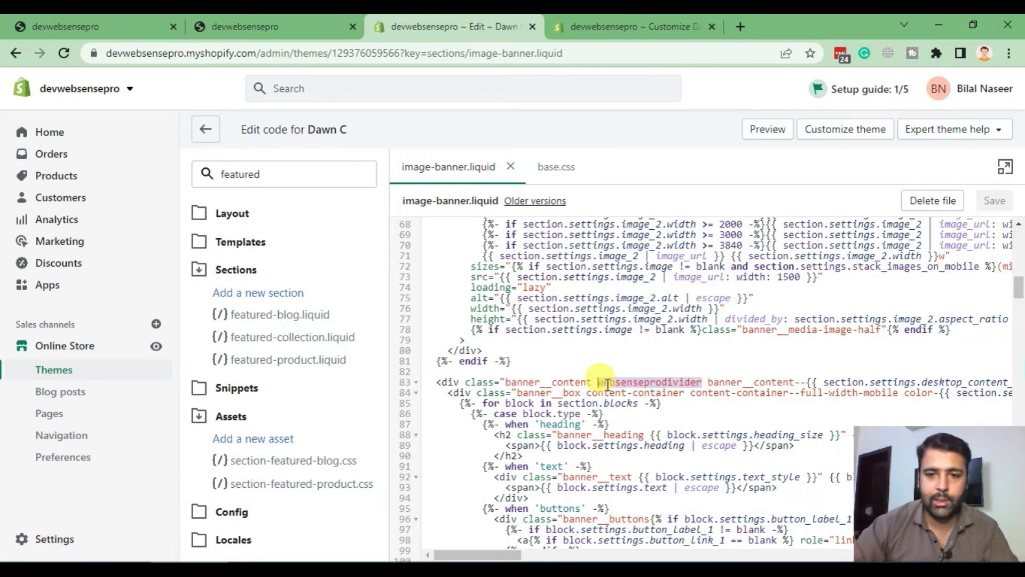
key(BackSpace)
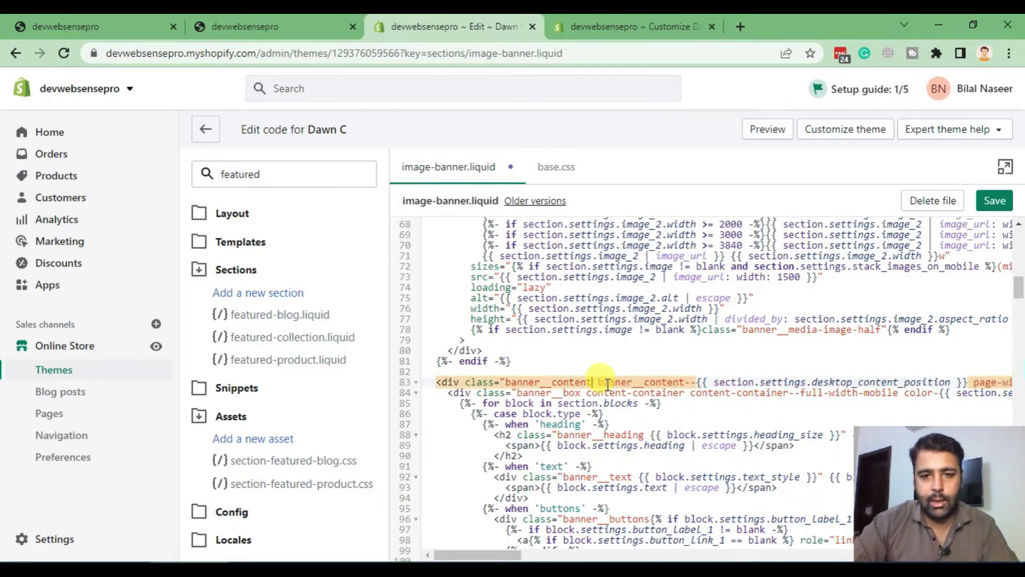
scroll(611, 388, up, 5)
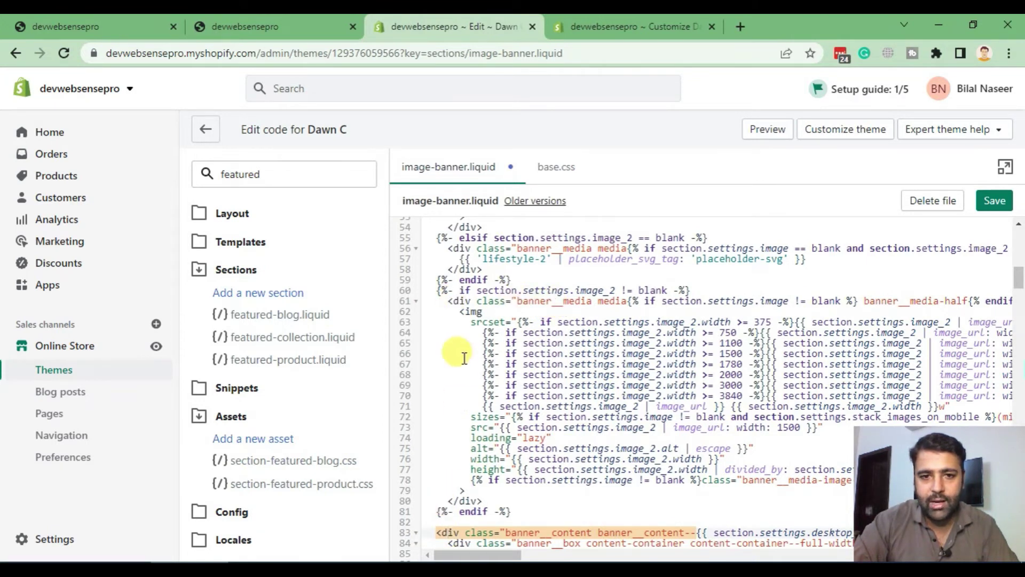
click(454, 301)
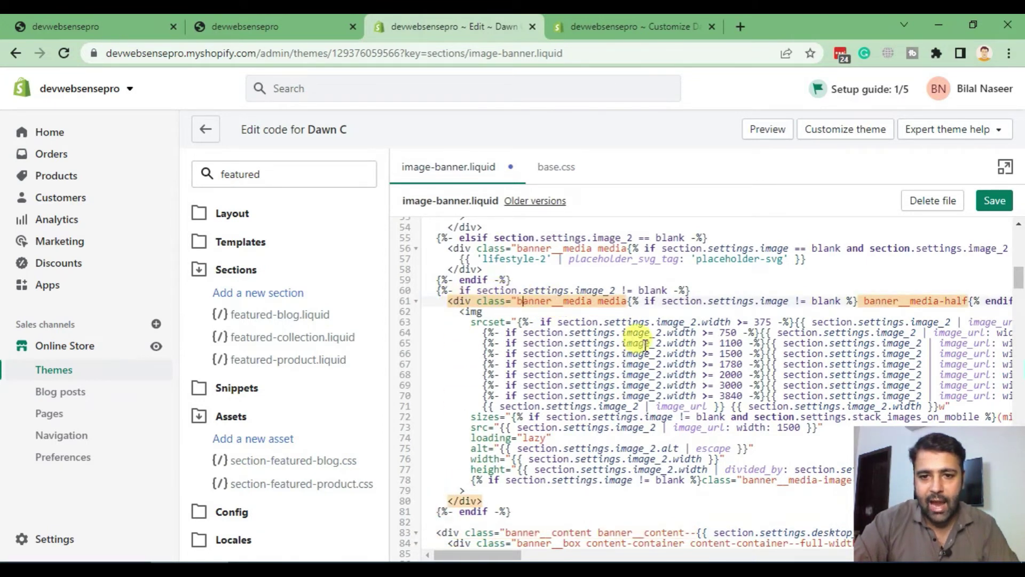
click(597, 302)
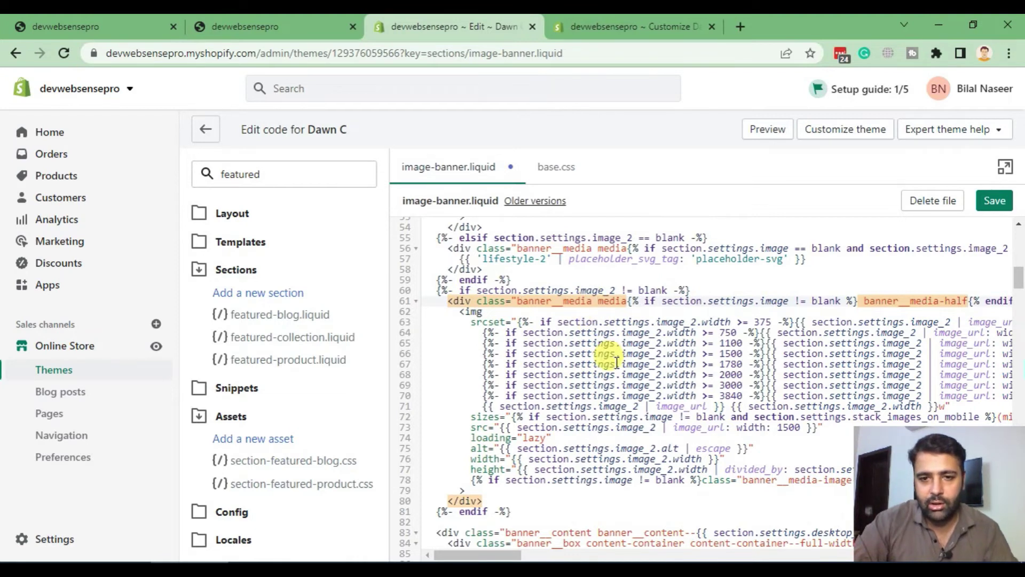
text(websenseprodivider)
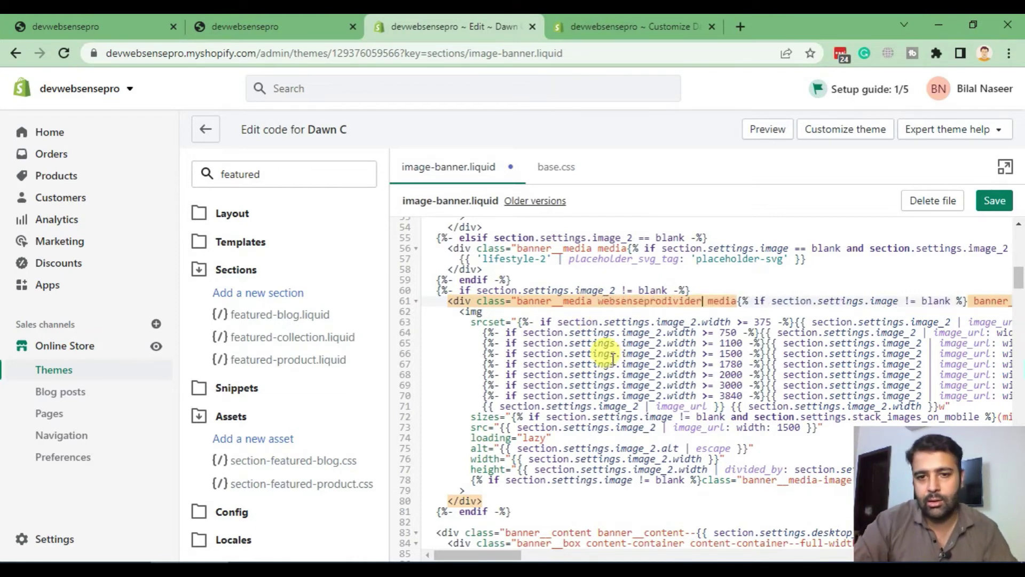
- Save image-banner.liquid and reload the storefront preview
click(994, 201)
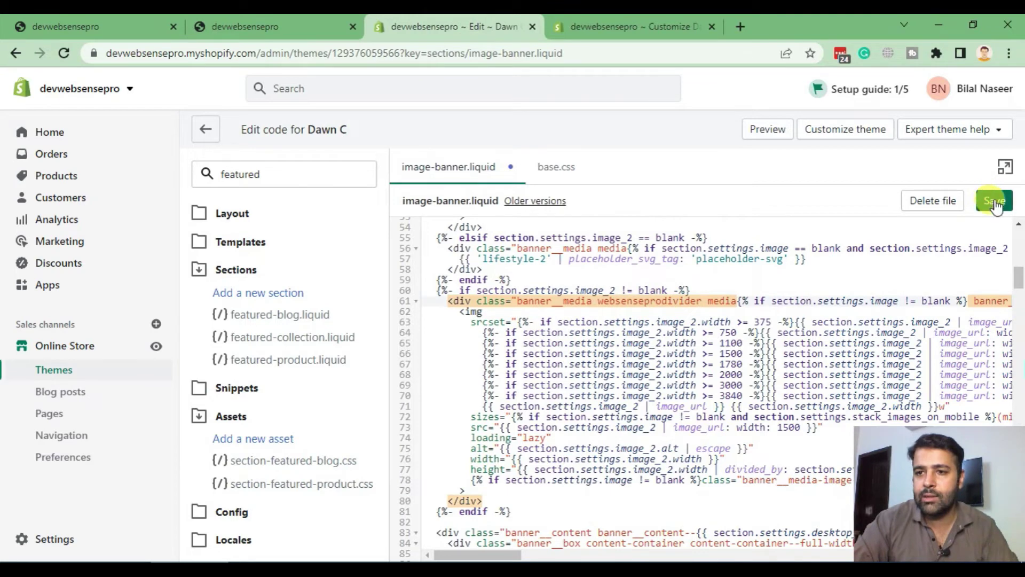
click(240, 34)
click(63, 53)
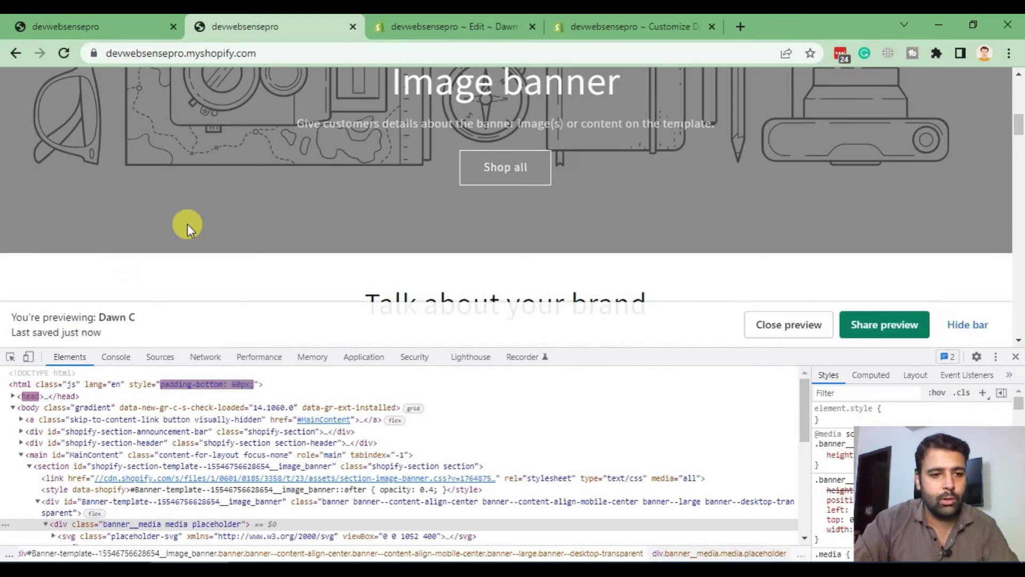
- Inspect the banner media div in DevTools and select its placeholder class name
click(8, 359)
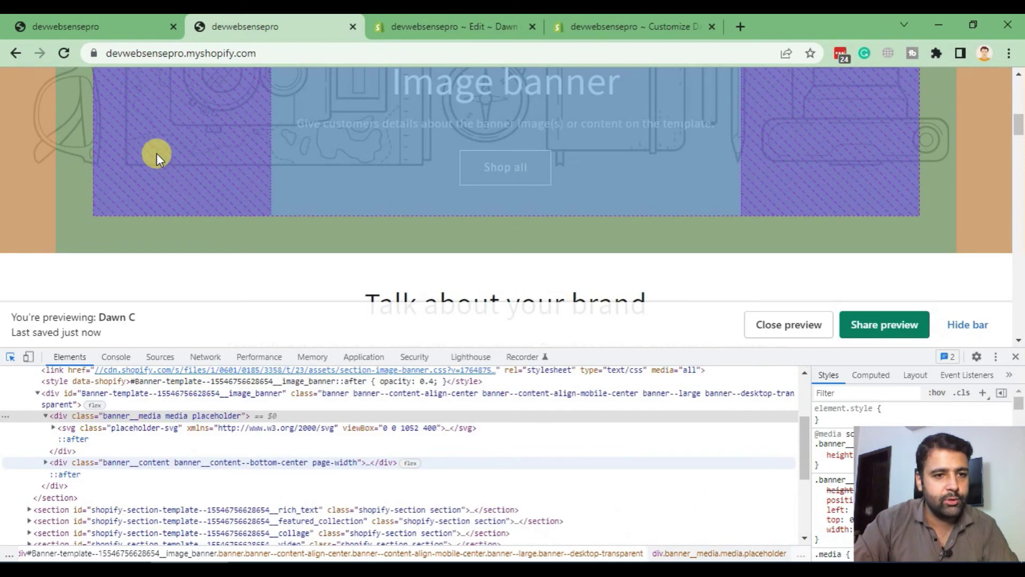
click(56, 172)
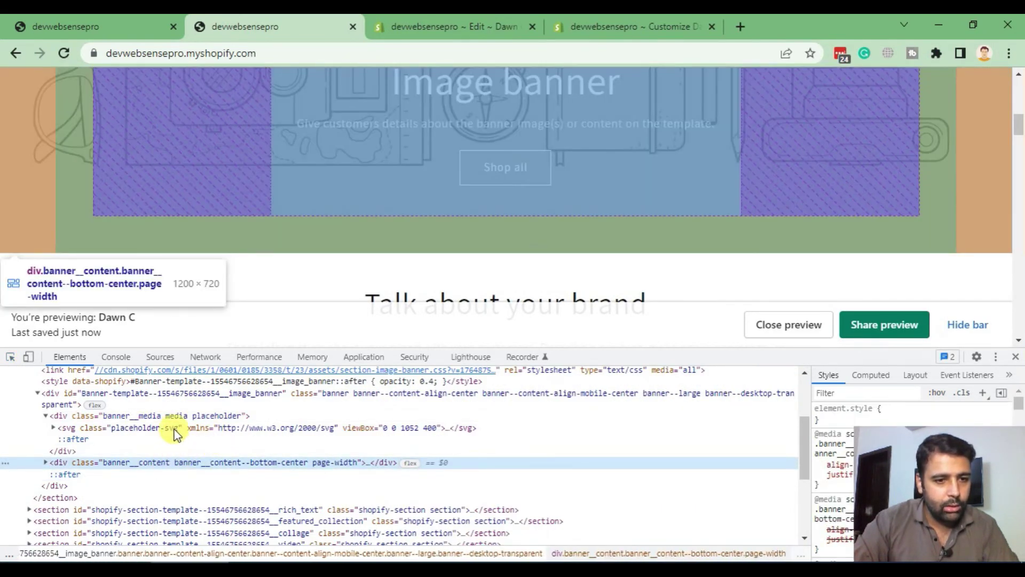
click(180, 417)
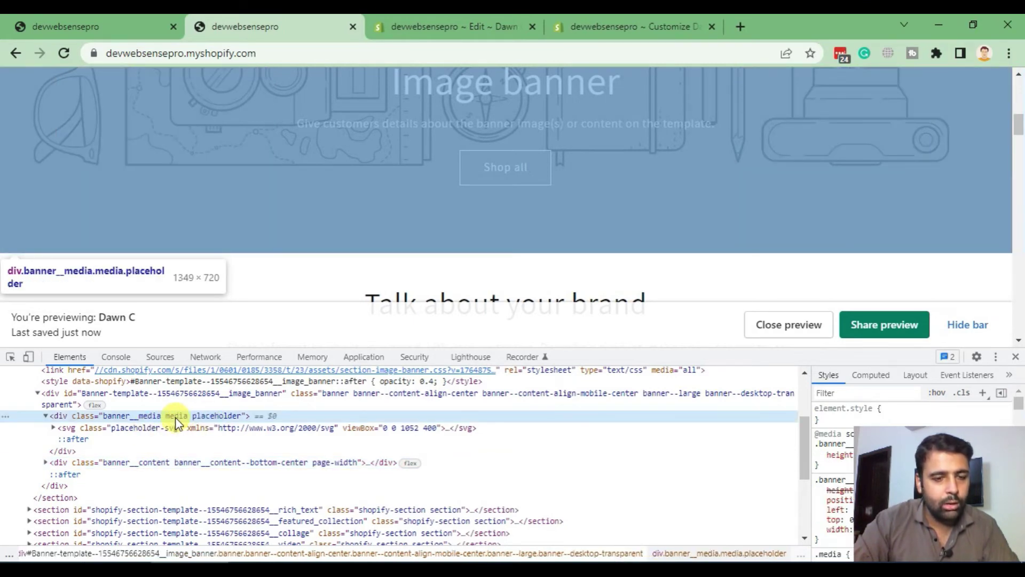
double_click(216, 421)
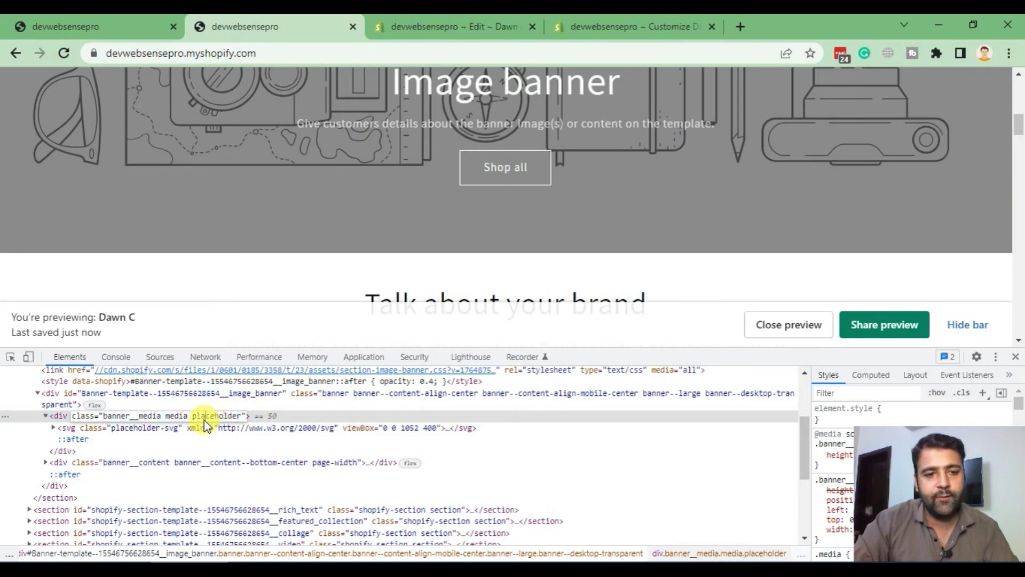
double_click(214, 421)
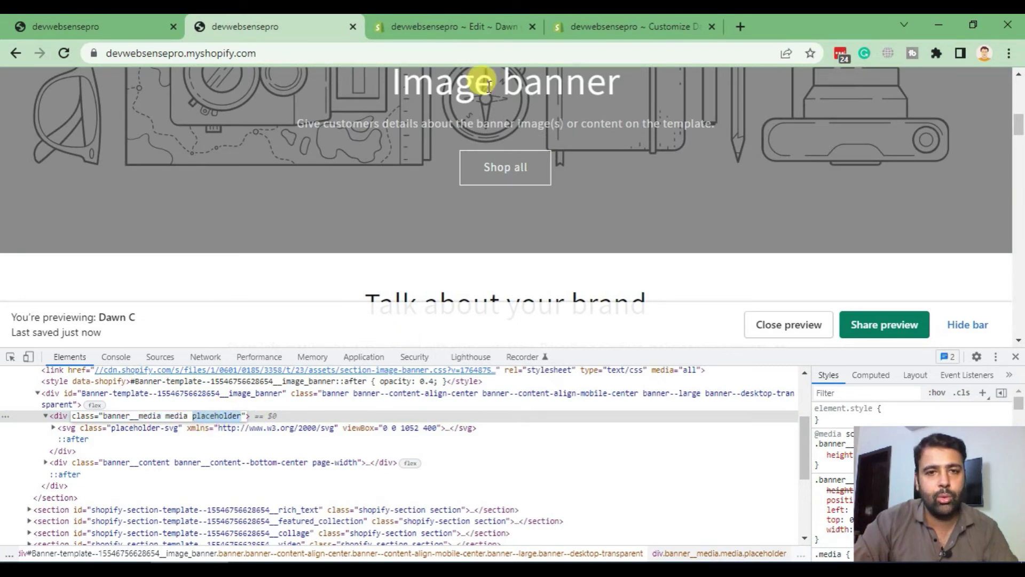
- Delete websenseprodivider from line 61 of image-banner.liquid and save
click(449, 26)
click(563, 343)
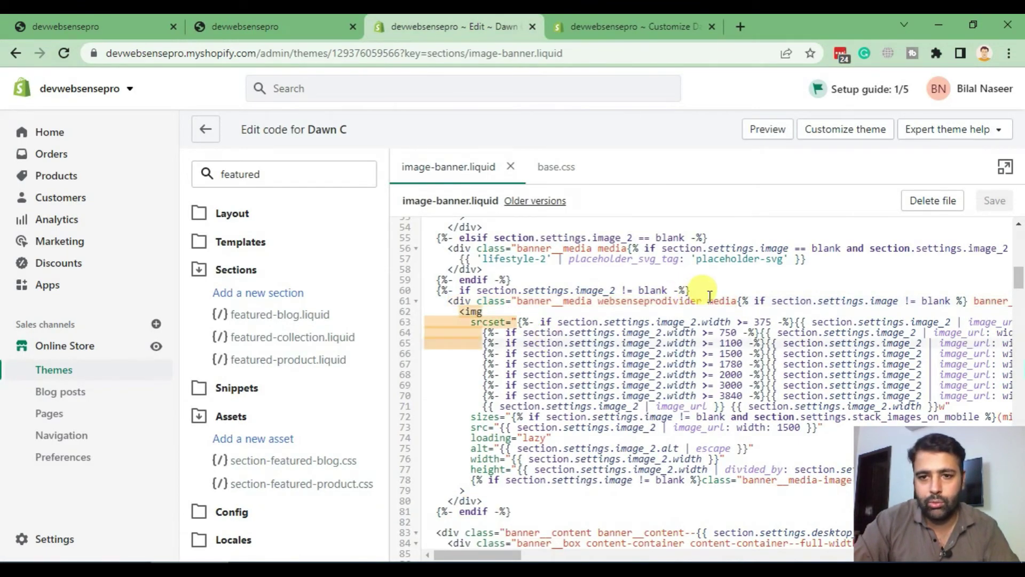
drag(706, 301, 607, 301)
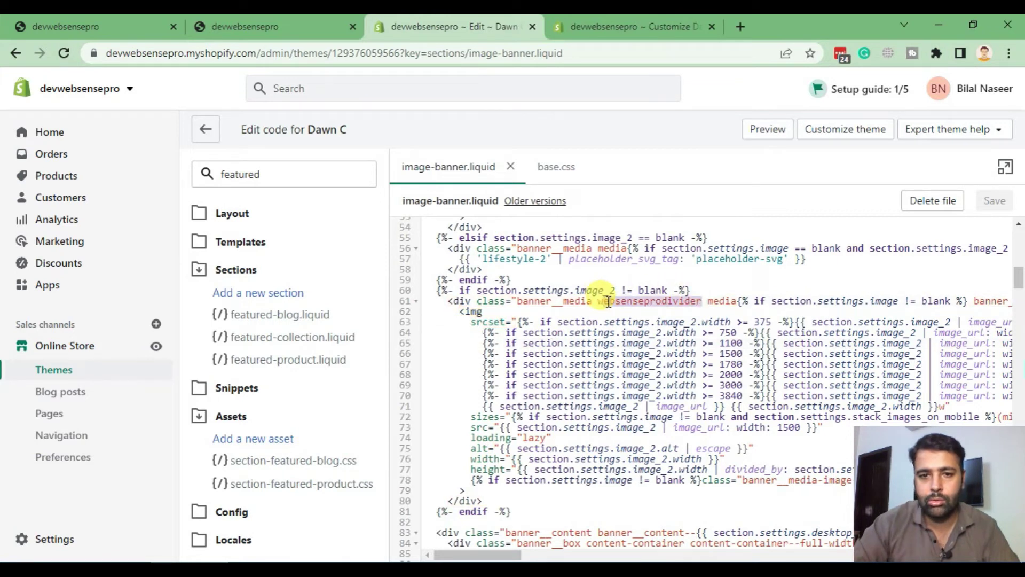
key(BackSpace)
key(BackSpace)
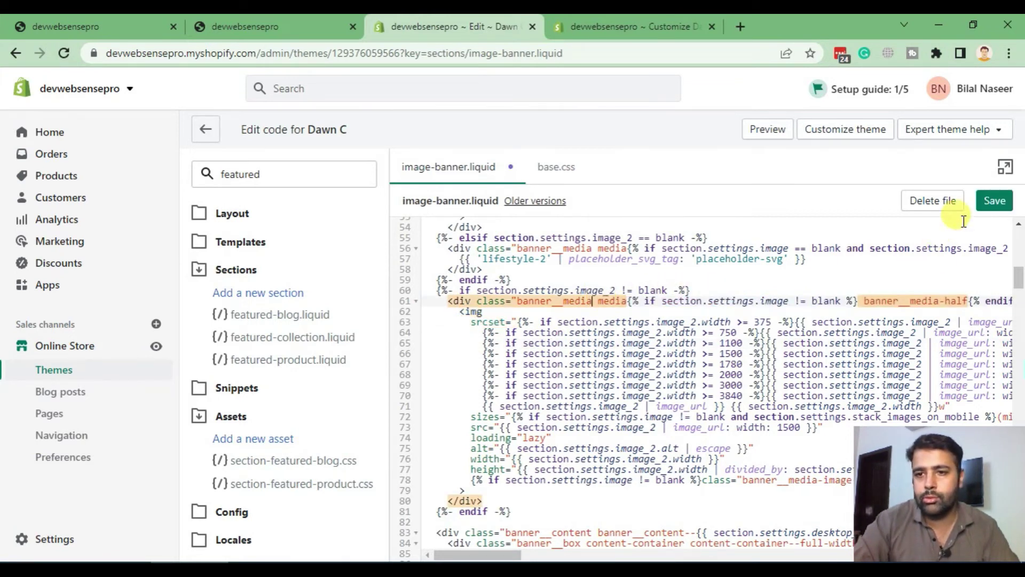
click(990, 207)
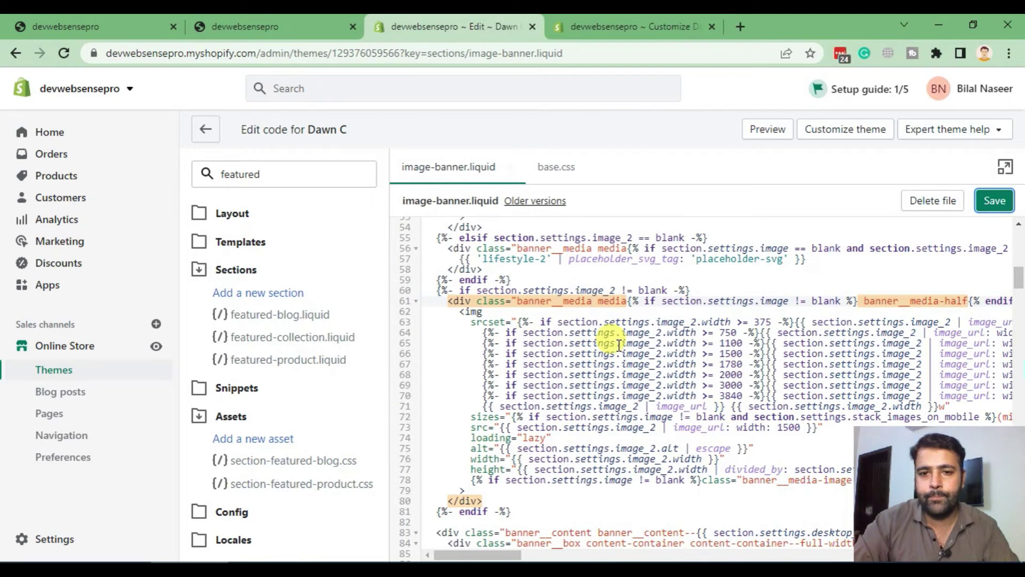
- Find 'placeholder', add websenseprodivider before media on line 56, and save
click(644, 322)
key(ctrl+f)
text(placeholder)
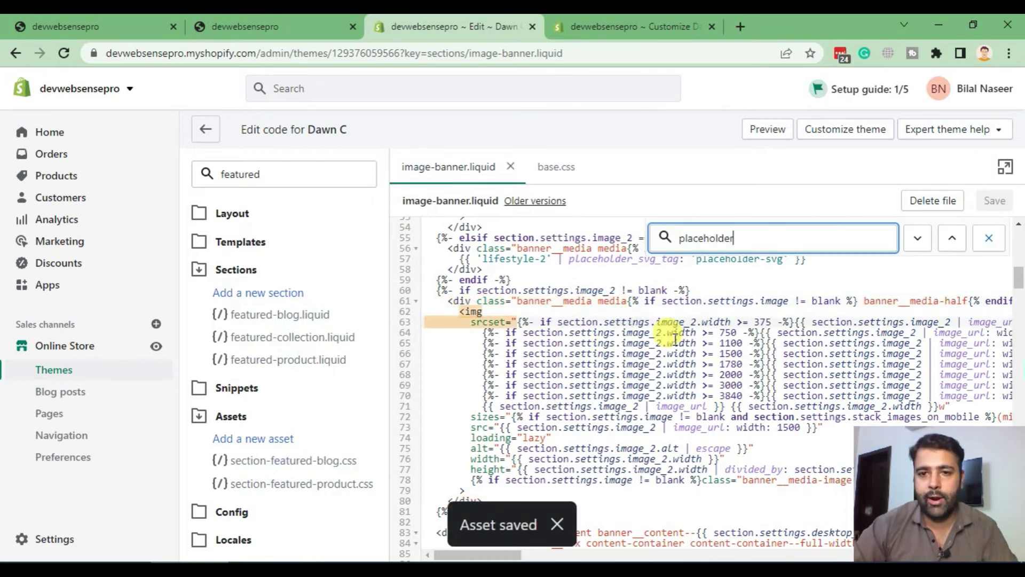
key(Return)
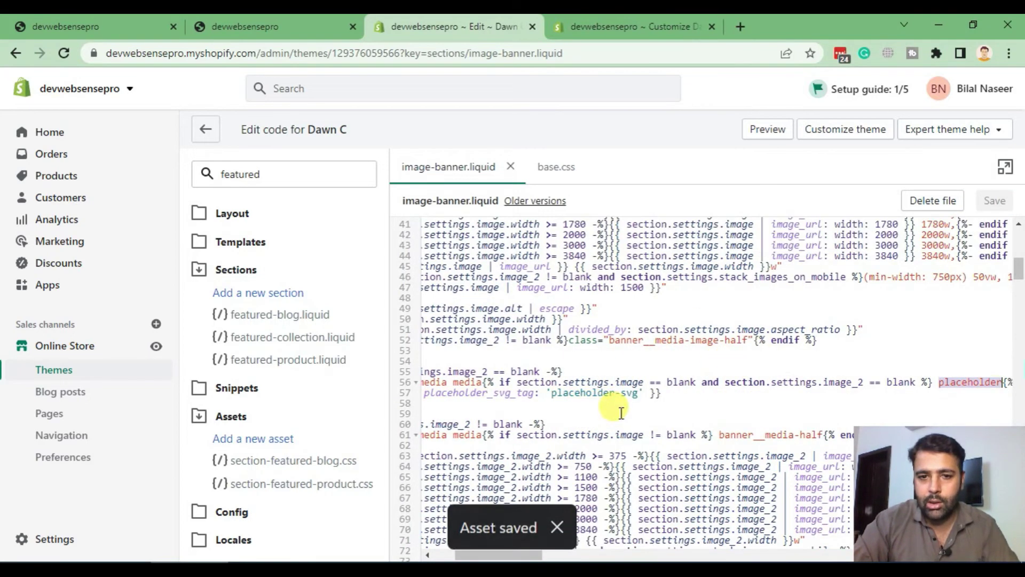
key(Escape)
drag(533, 554, 517, 559)
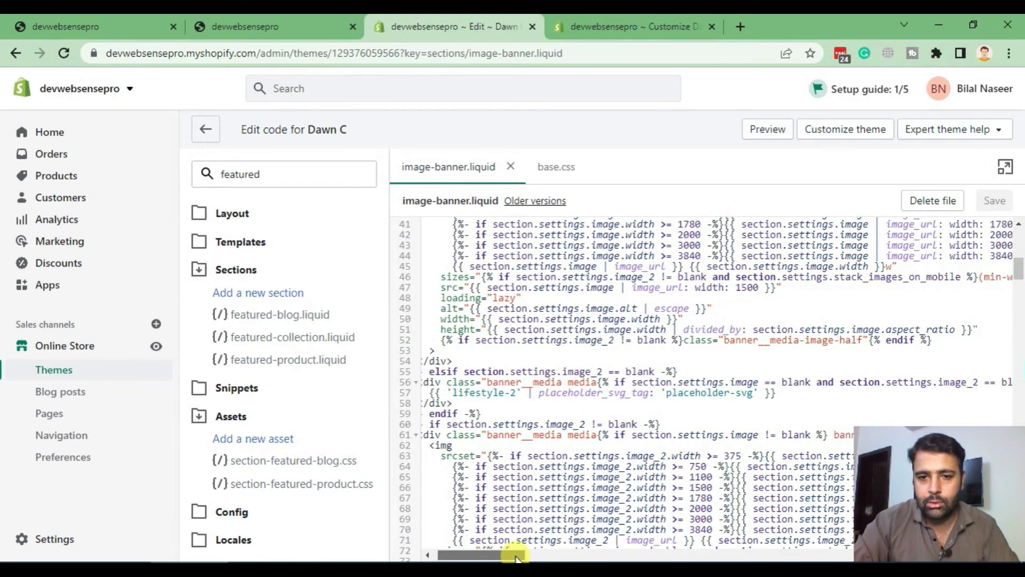
mouse_move(517, 559)
mouse_down()
mouse_move(622, 553)
mouse_move(514, 555)
mouse_up()
click(598, 383)
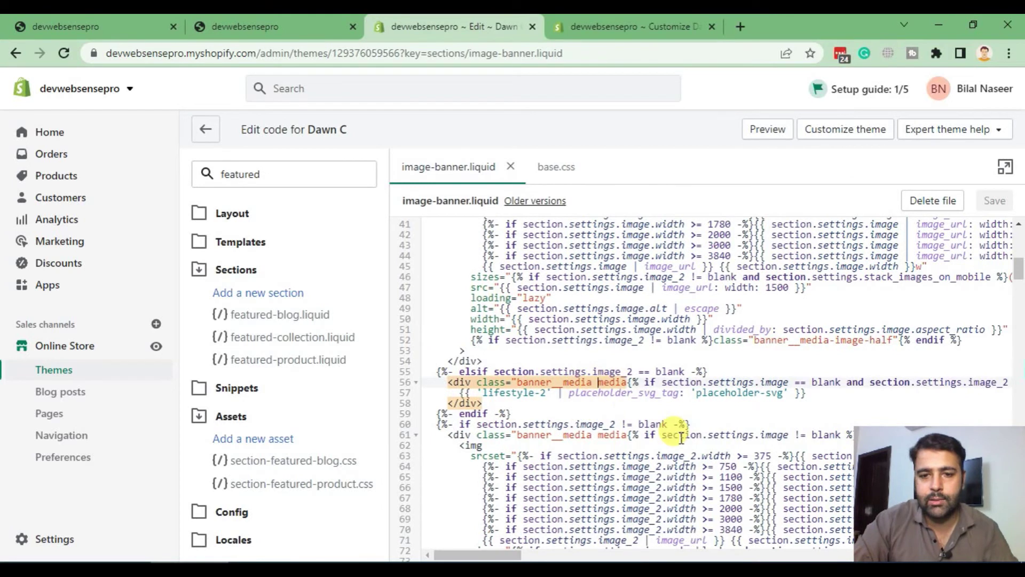
text(placeholder)
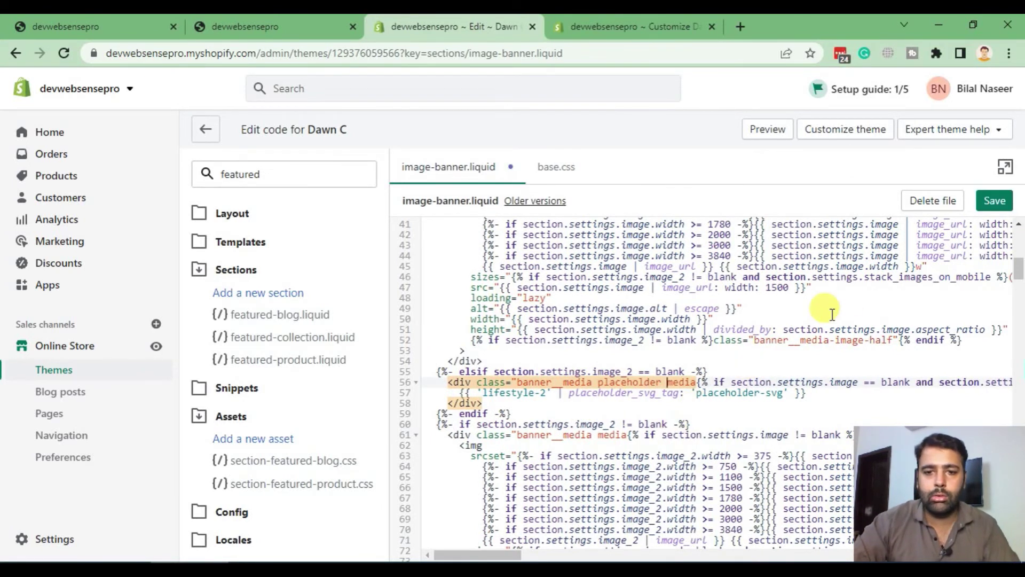
key(BackSpace)
key(BackSpace)
key(BackSpace)
key(BackSpace)
key(BackSpace)
key(BackSpace)
key(BackSpace)
key(BackSpace)
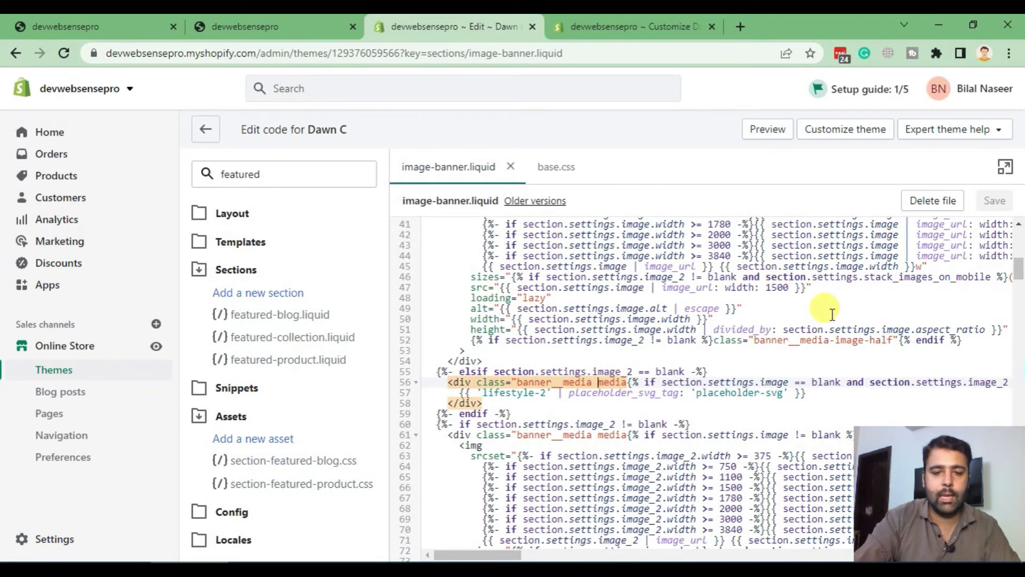
text(websenseprodivi)
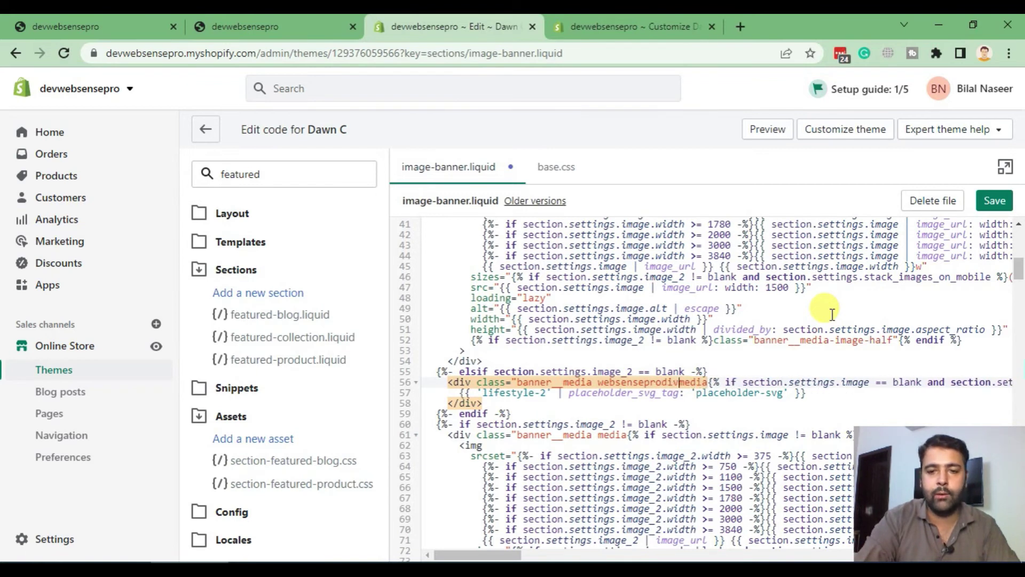
text(der)
click(992, 202)
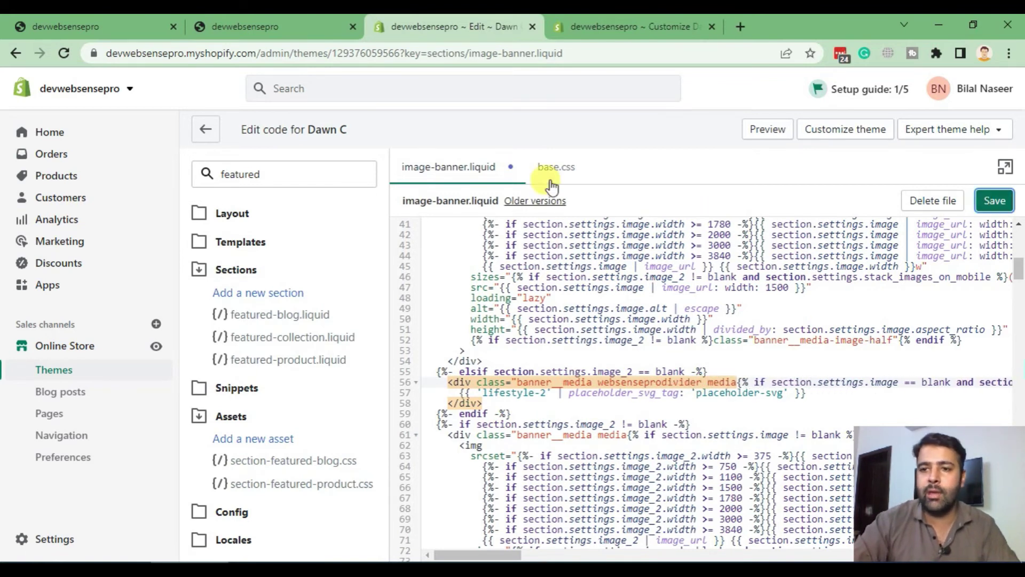
- Reload the storefront preview and close the developer tools panel
click(256, 30)
click(64, 53)
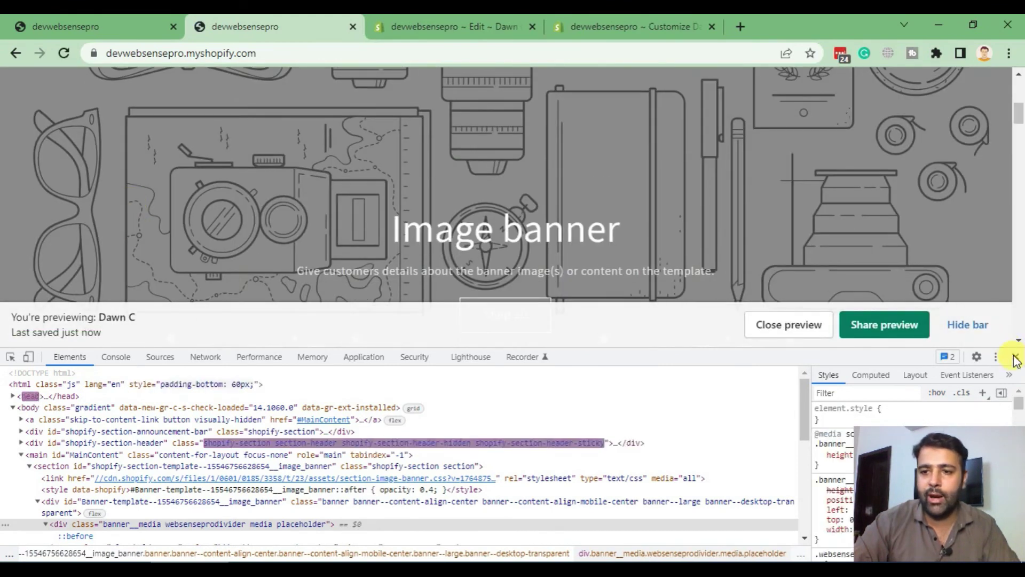
click(1016, 356)
scroll(75, 304, down, 2)
scroll(80, 305, up, 5)
scroll(81, 304, down, 2)
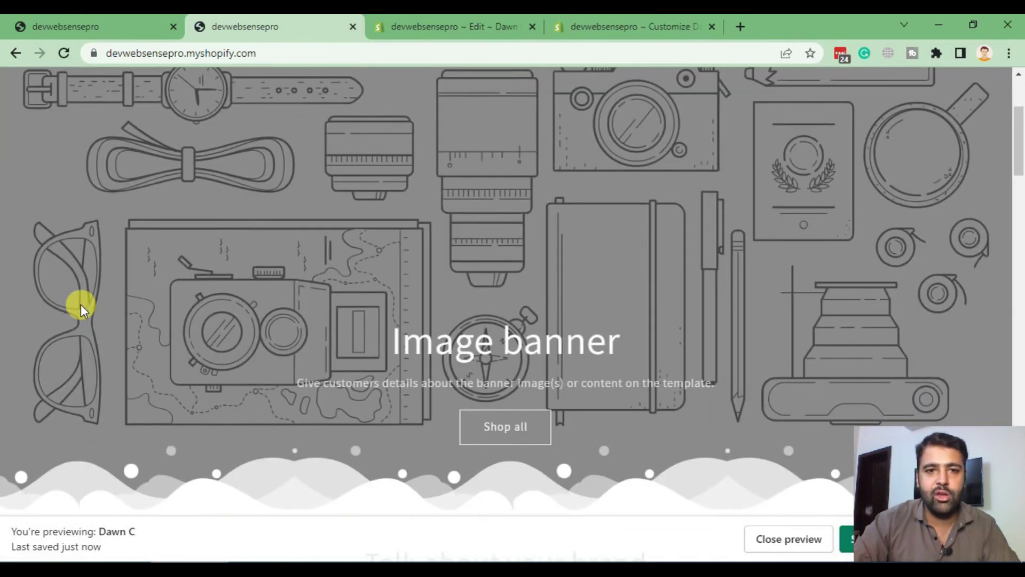
scroll(81, 305, down, 3)
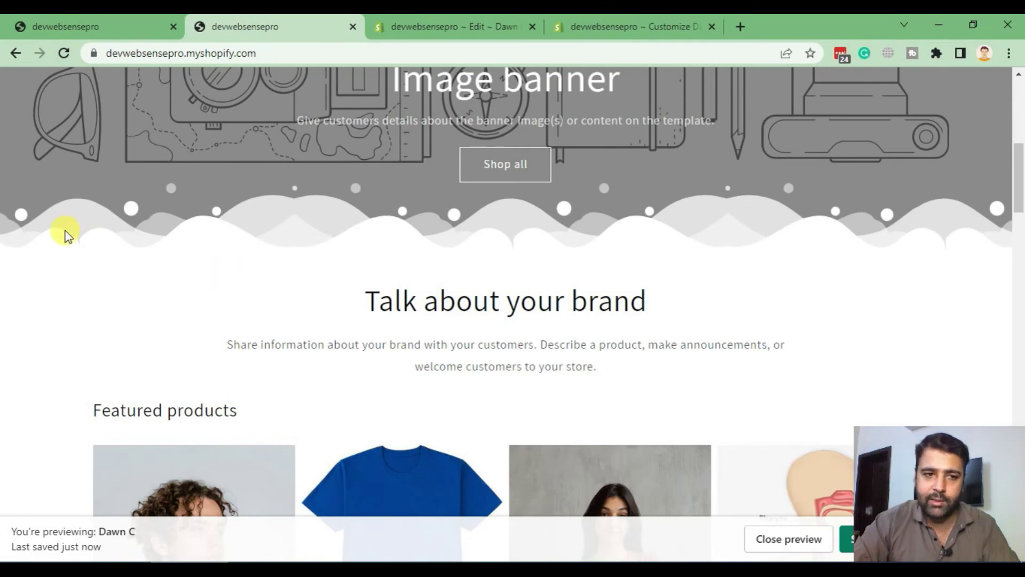
scroll(131, 227, up, 5)
scroll(130, 226, down, 5)
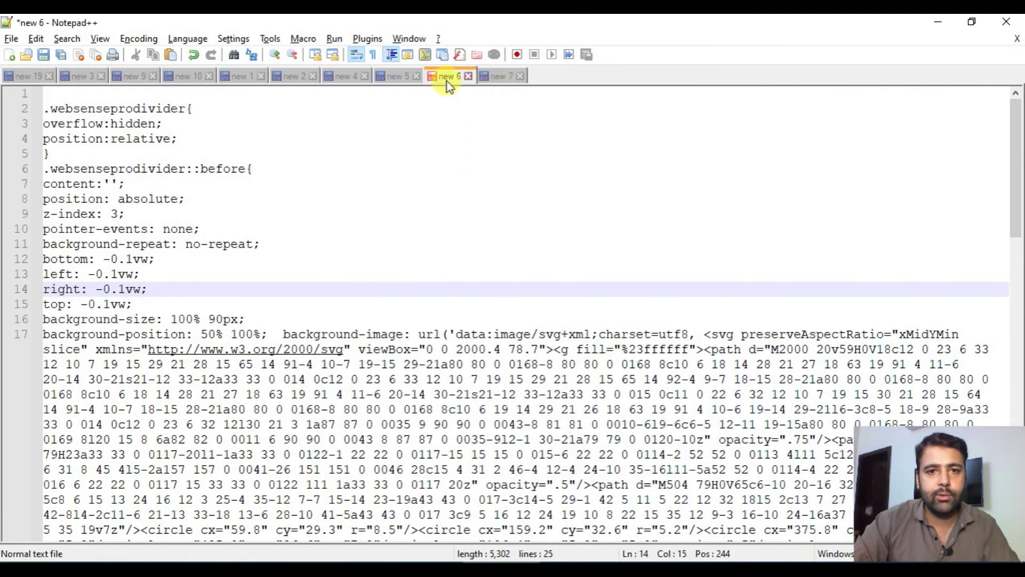
- Replace base.css's divider rules with the CSS from the new 7 note and save
click(498, 76)
click(392, 183)
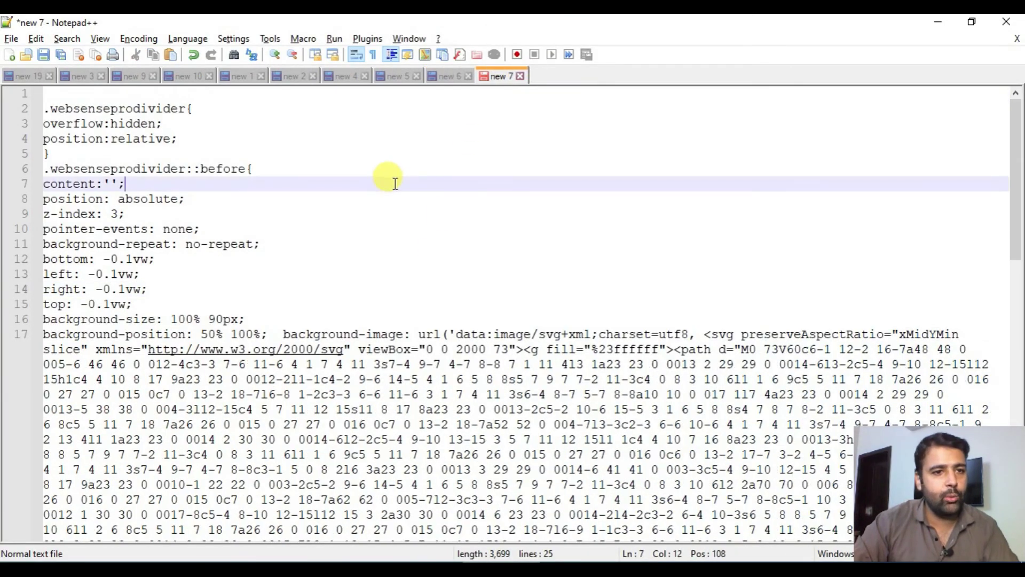
key(ctrl+a)
key(ctrl+c)
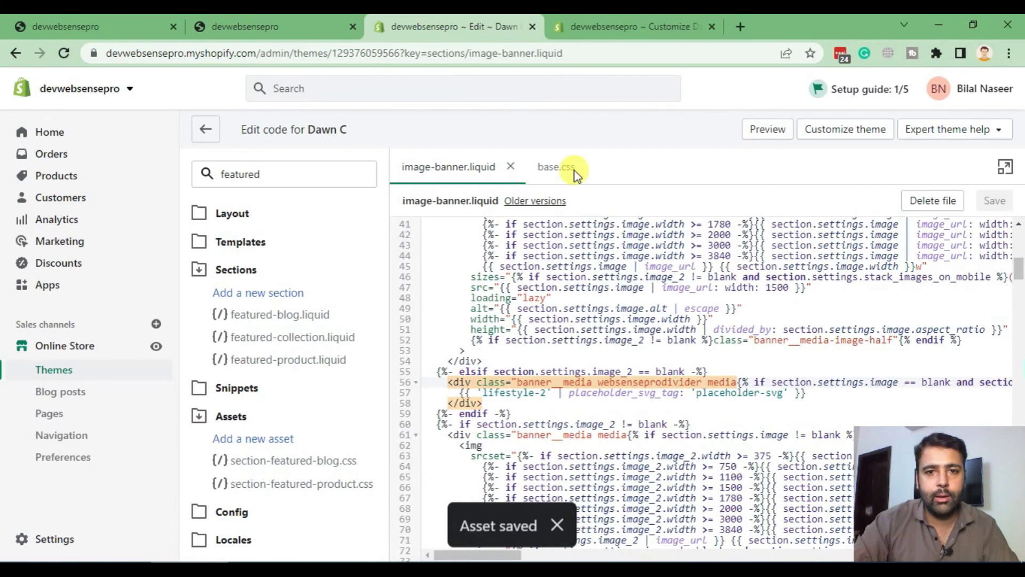
scroll(561, 397, down, 1)
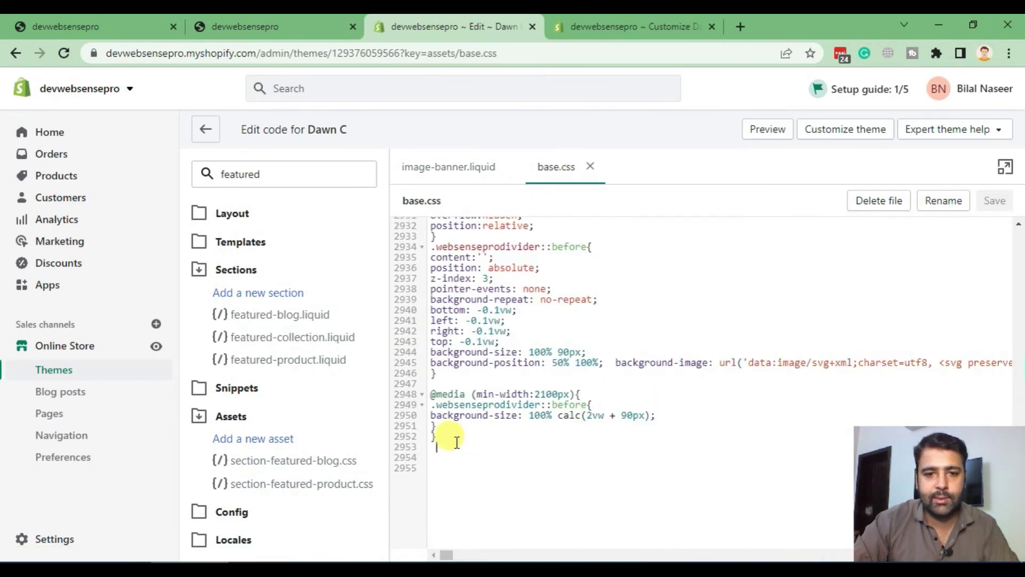
mouse_move(440, 450)
mouse_down()
mouse_move(437, 398)
mouse_move(412, 352)
mouse_up()
key(ctrl+v)
click(994, 200)
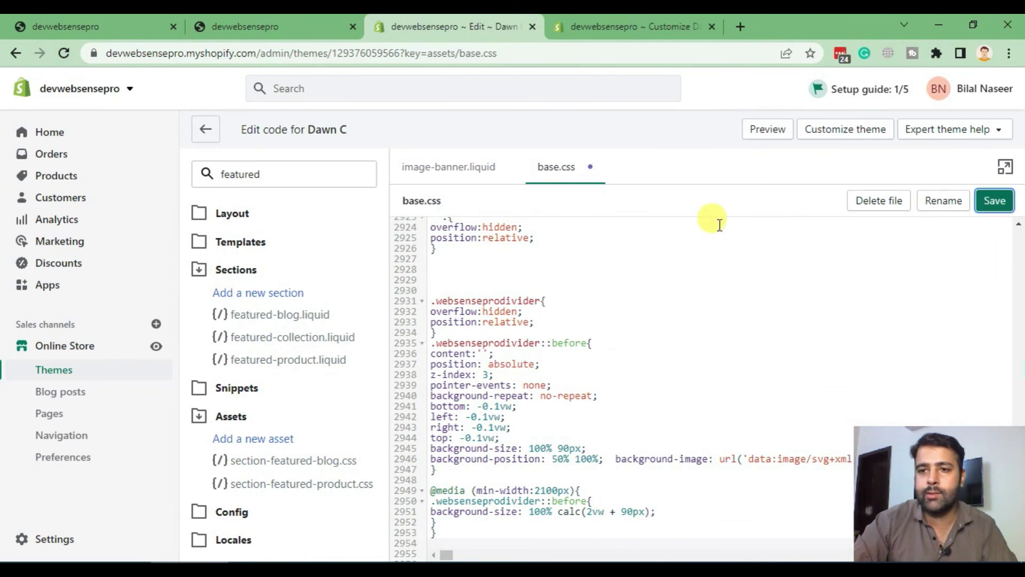
- Reload the storefront preview to show the new 7 pentagon-dotted wave divider
click(247, 30)
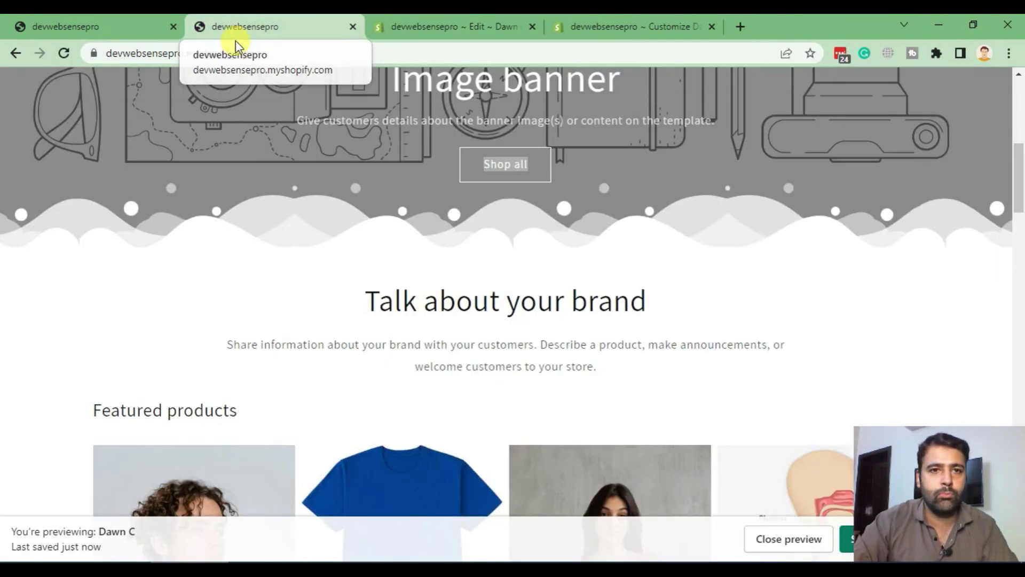
click(62, 53)
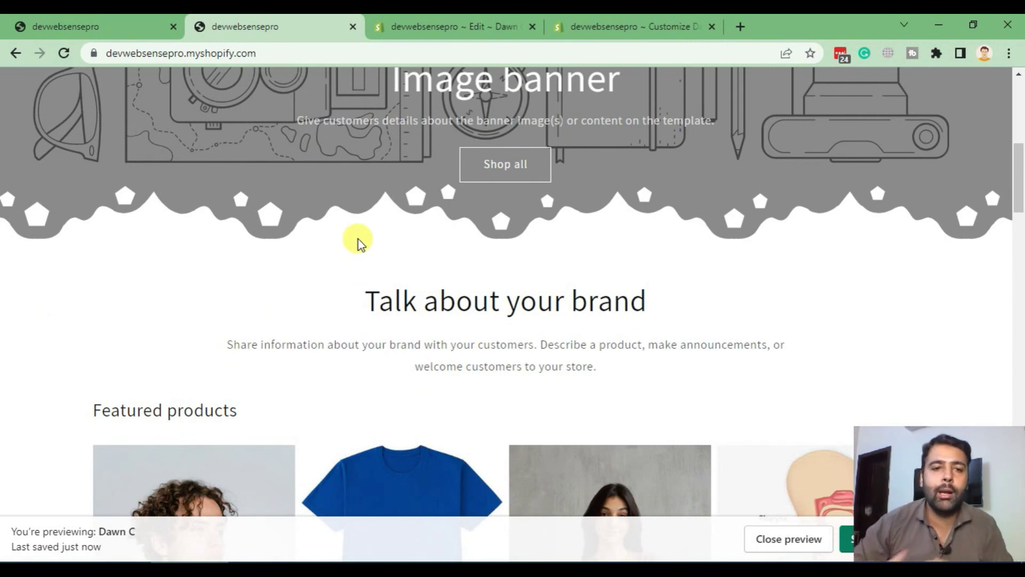
scroll(345, 236, up, 4)
scroll(341, 273, down, 2)
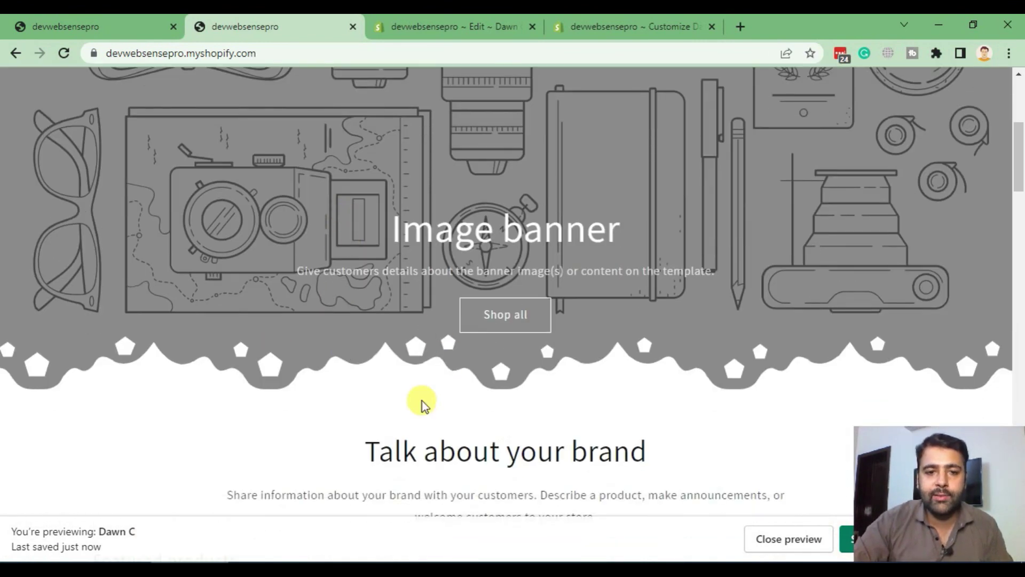
scroll(371, 377, up, 1)
scroll(372, 377, up, 3)
scroll(309, 234, down, 4)
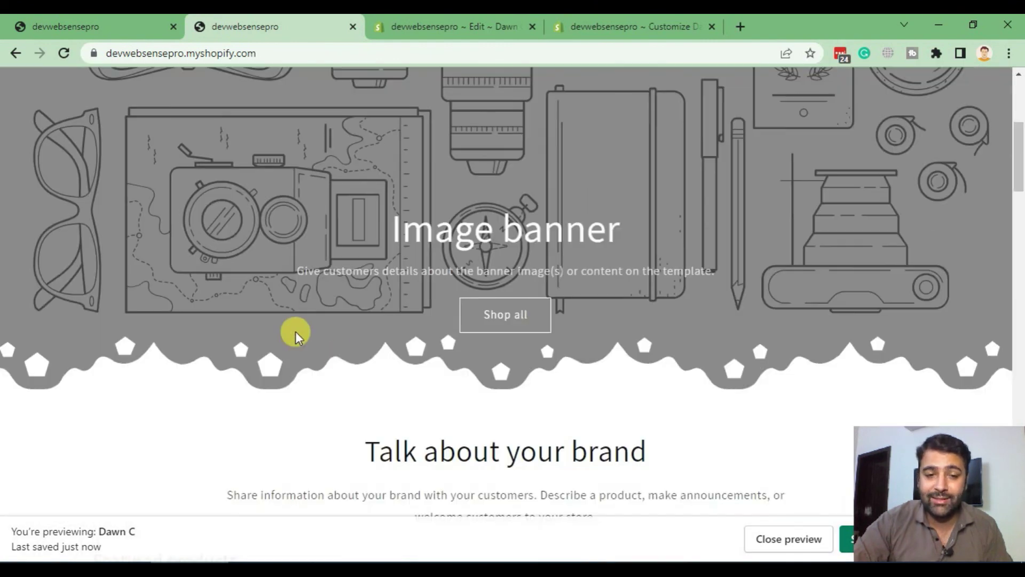
scroll(257, 241, up, 4)
scroll(192, 203, down, 1)
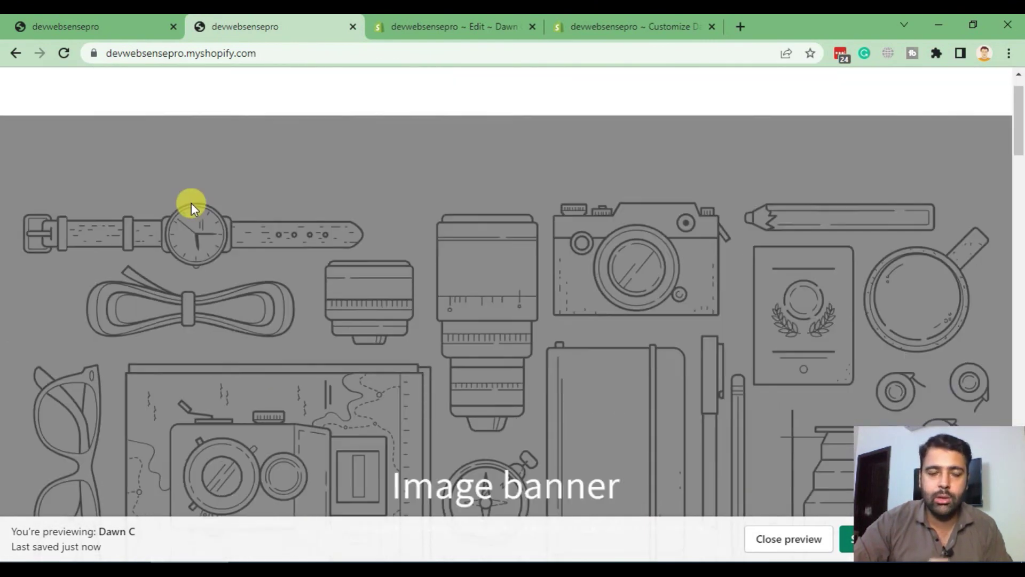
scroll(240, 240, down, 3)
scroll(306, 271, down, 1)
scroll(313, 273, down, 1)
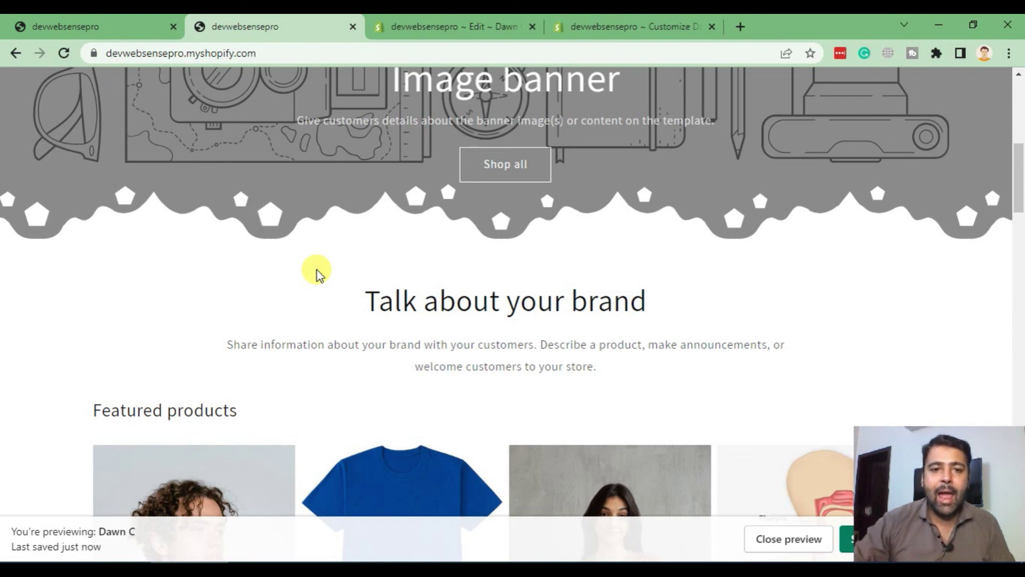
scroll(325, 271, up, 5)
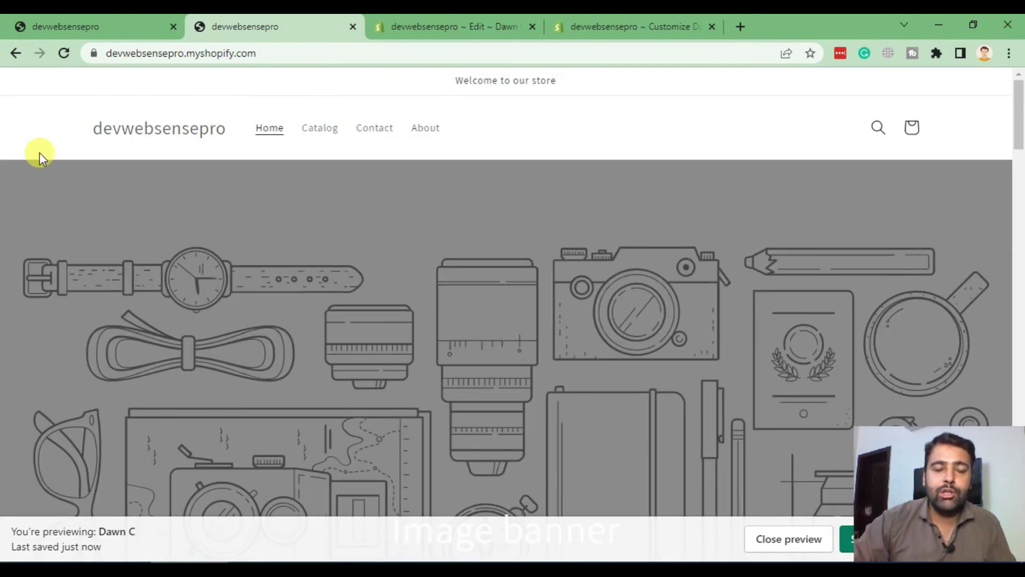